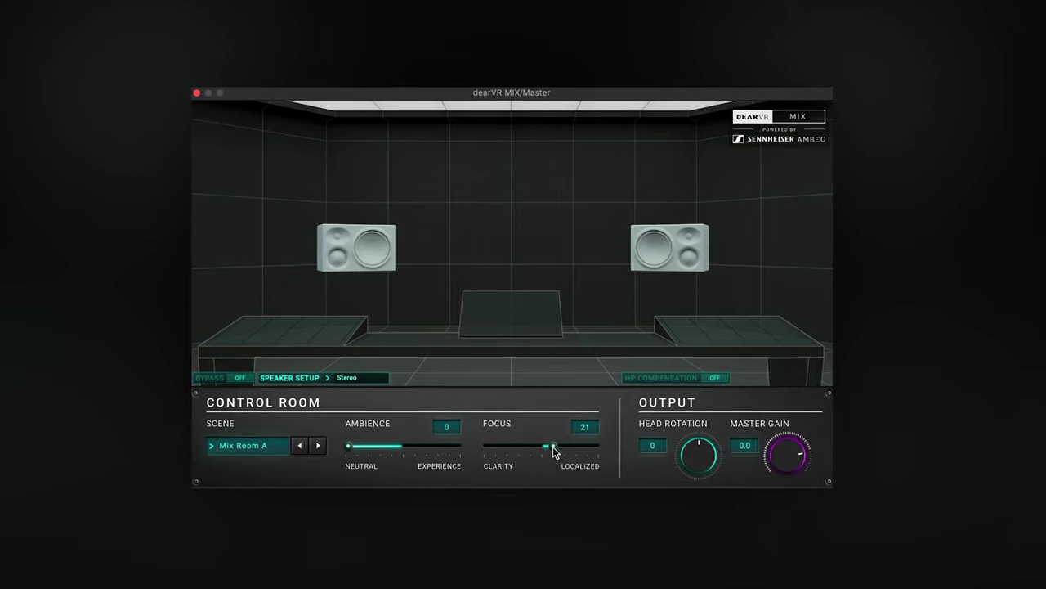
# Bring Focus to 0 with Ambience at 50, and choose Mix Room A from the scene list
pyautogui.moveTo(553, 451); pyautogui.dragTo(467, 458)
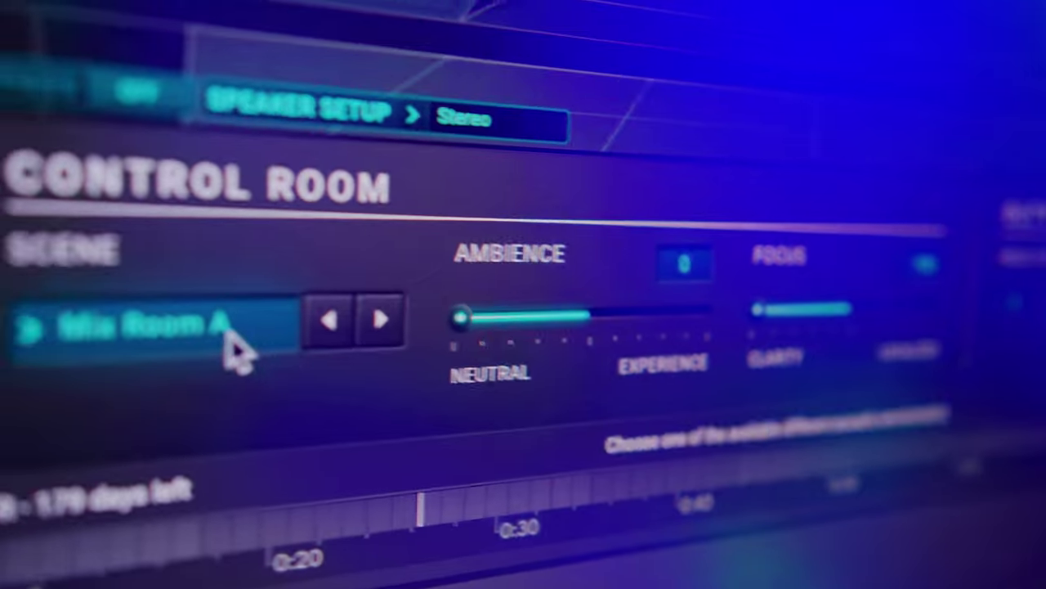
pyautogui.click(123, 326)
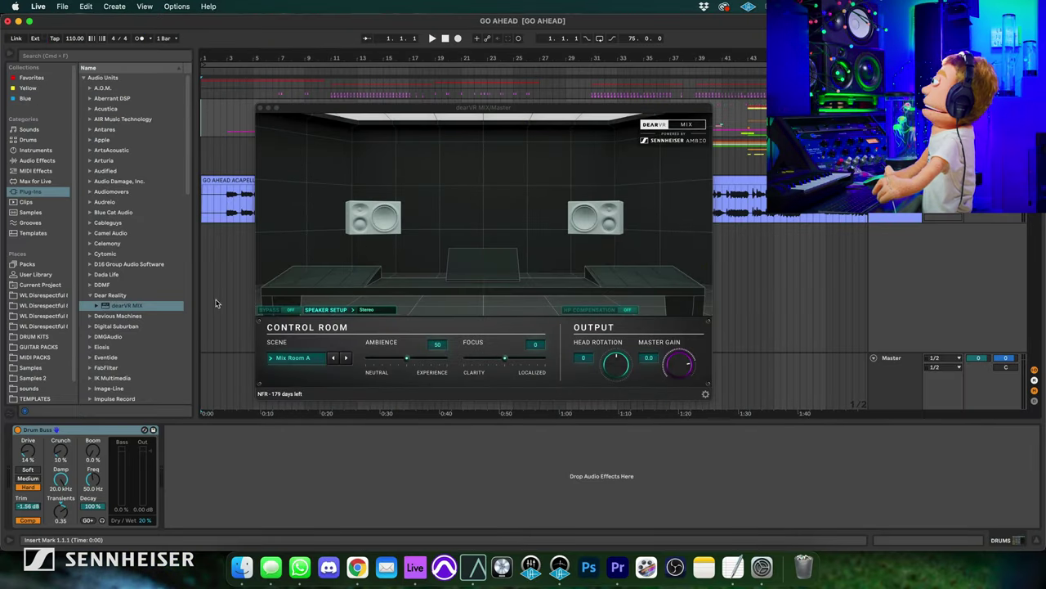
# Select the Master track so its device chain with dearVR MIX replaces the Drum Buss view
pyautogui.click(204, 390)
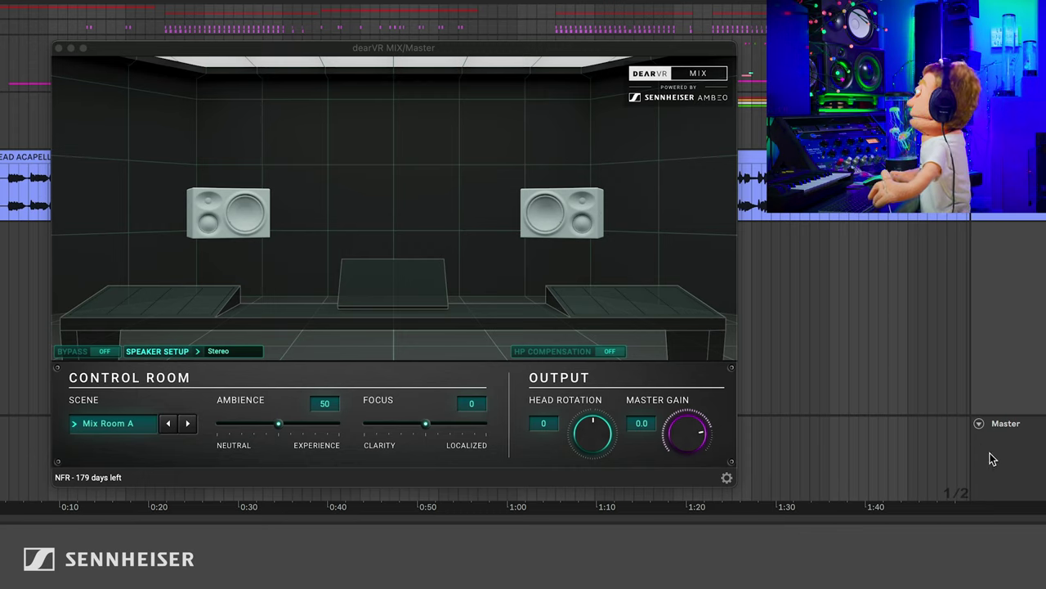
pyautogui.click(962, 450)
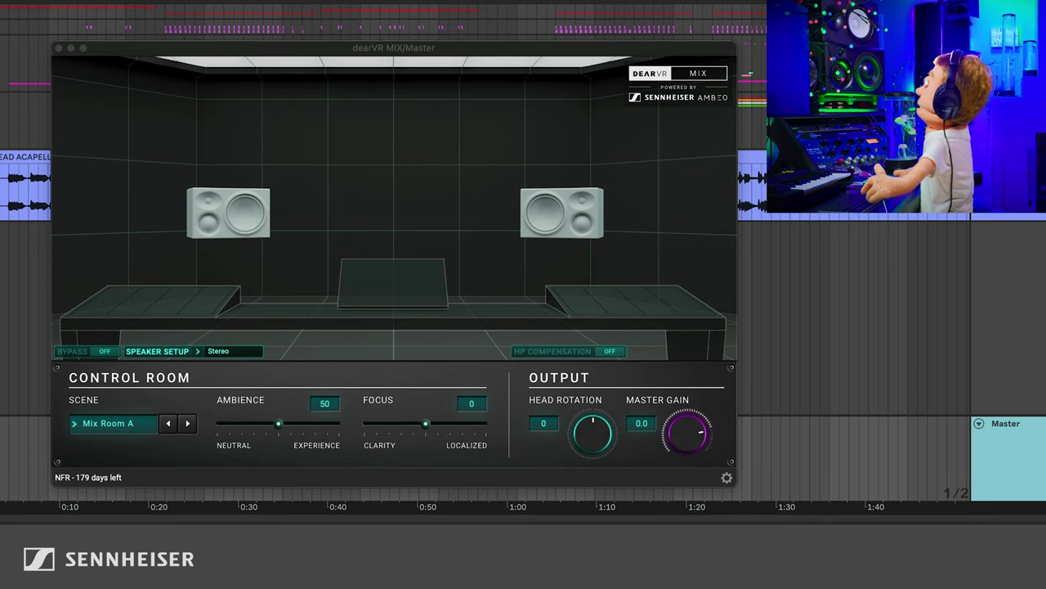
pyautogui.press('Escape')
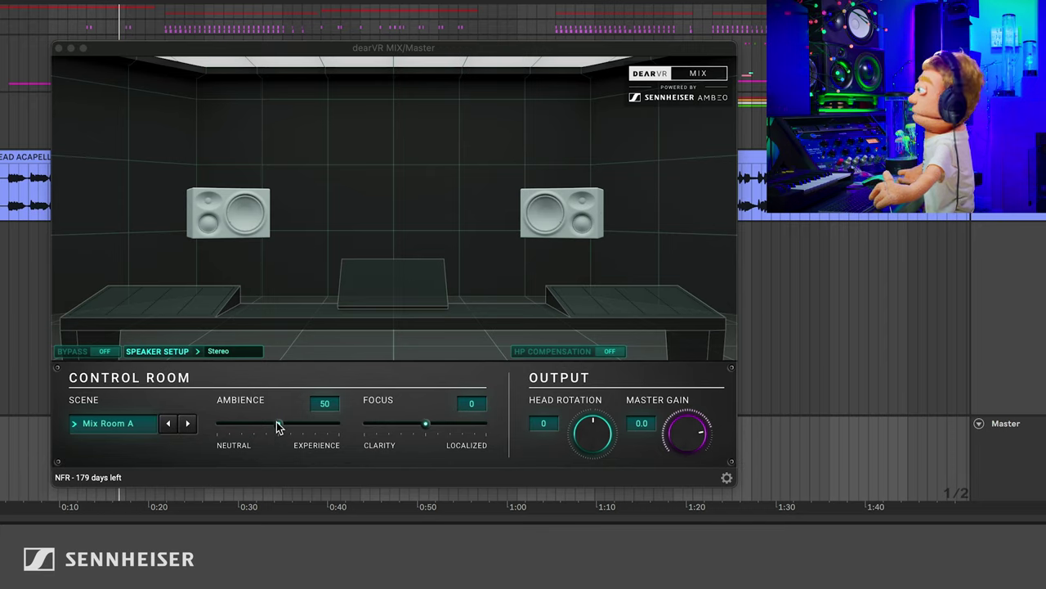
# Adjust the Mix Room A sliders to finish at Ambience 100 and Focus -10
pyautogui.moveTo(278, 423); pyautogui.dragTo(243, 432)
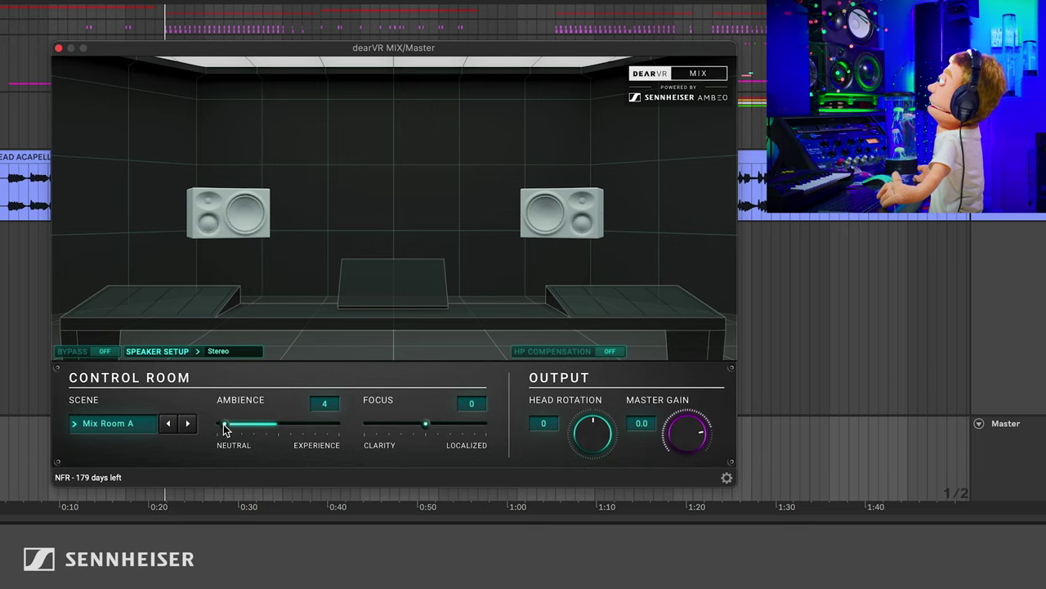
pyautogui.moveTo(427, 425); pyautogui.dragTo(394, 430)
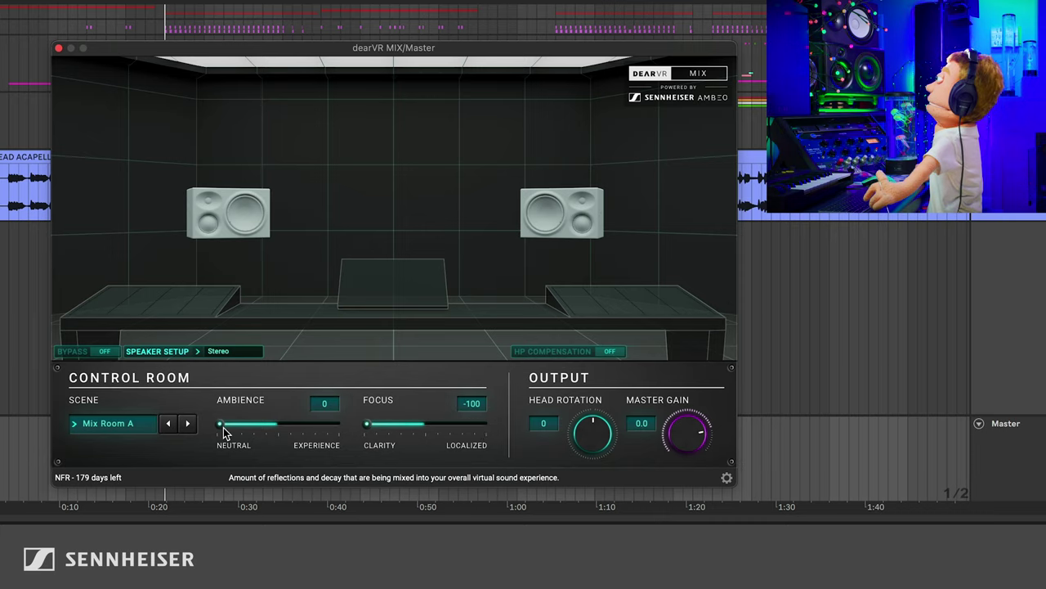
pyautogui.moveTo(227, 433); pyautogui.dragTo(249, 435)
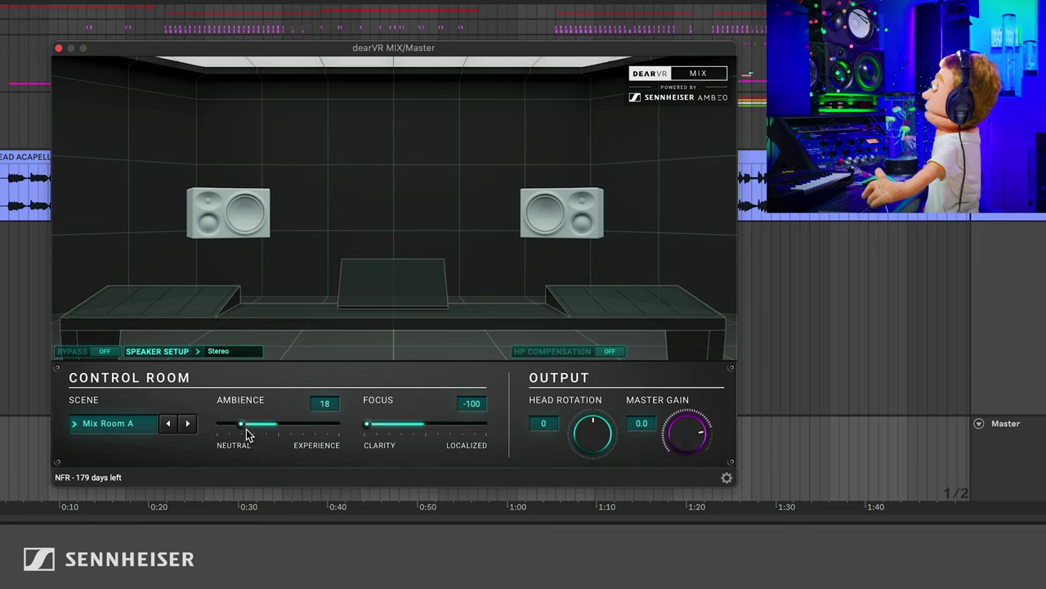
pyautogui.moveTo(344, 431); pyautogui.dragTo(283, 431)
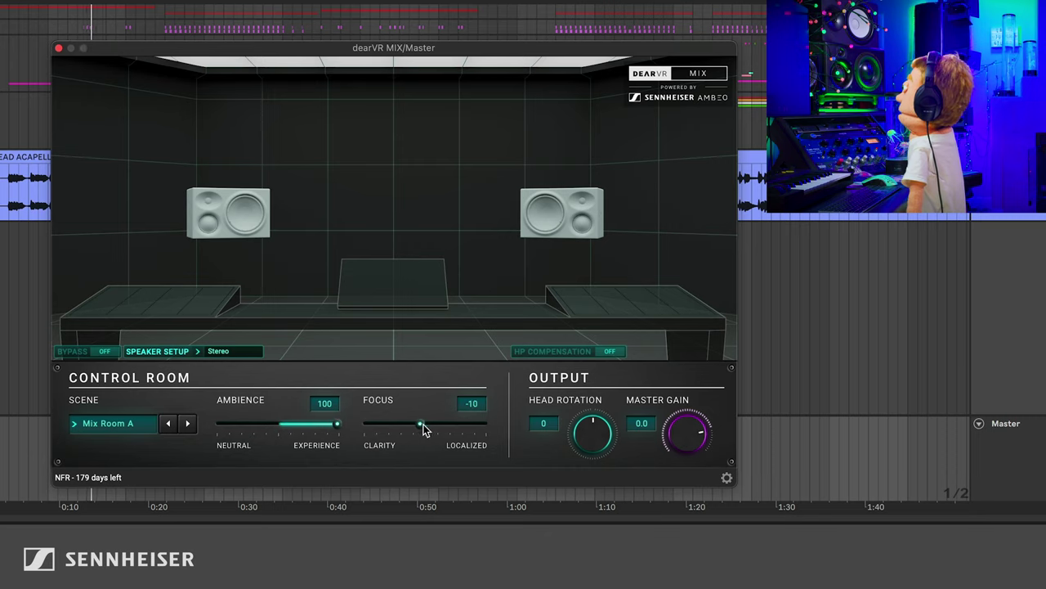
# Sweep Focus across its range to -100 (full Clarity) and drop Ambience from 100 to 0
pyautogui.moveTo(427, 431); pyautogui.dragTo(472, 426)
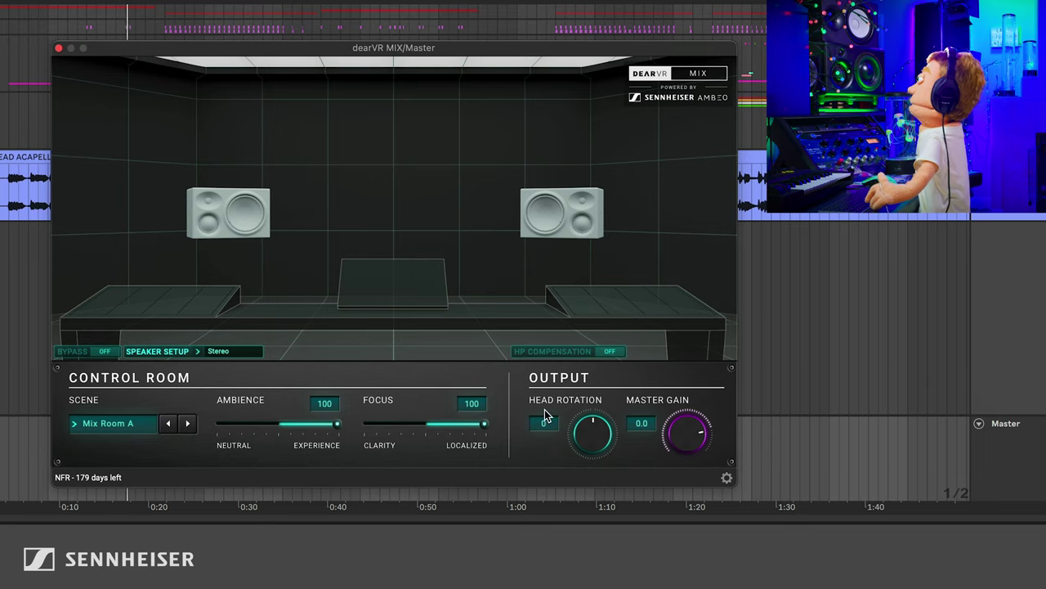
pyautogui.moveTo(462, 418); pyautogui.dragTo(488, 431)
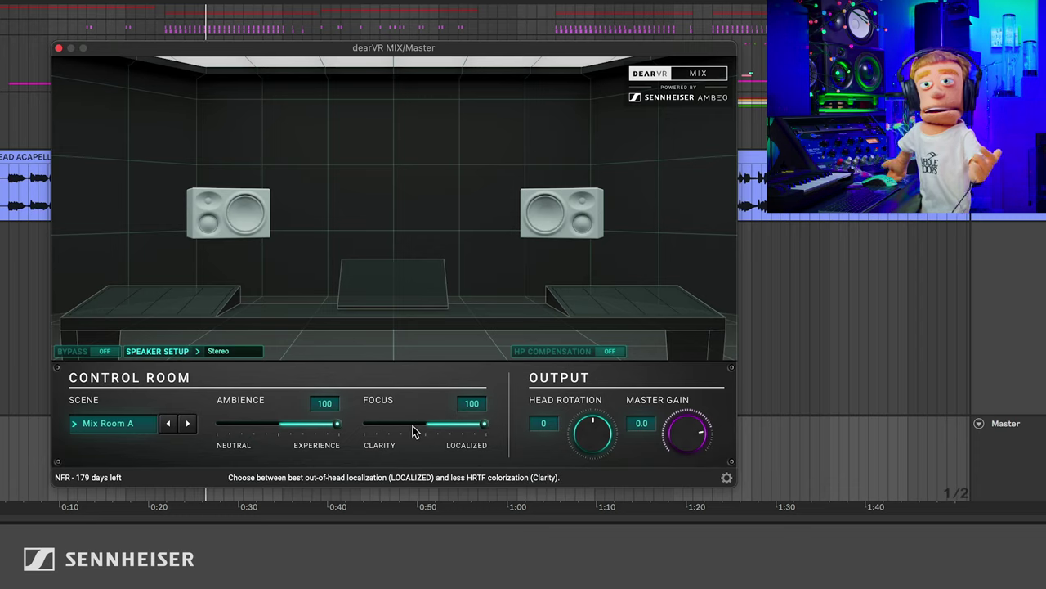
pyautogui.moveTo(484, 429)
pyautogui.mouseDown()
pyautogui.moveTo(474, 428)
pyautogui.moveTo(486, 431)
pyautogui.mouseUp()
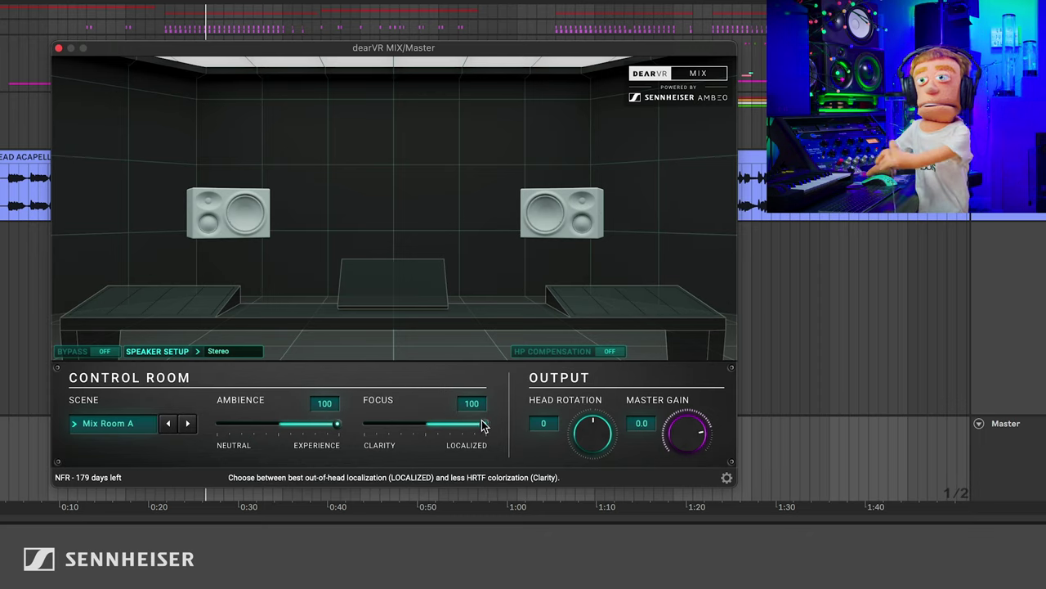
pyautogui.moveTo(481, 422); pyautogui.dragTo(346, 417)
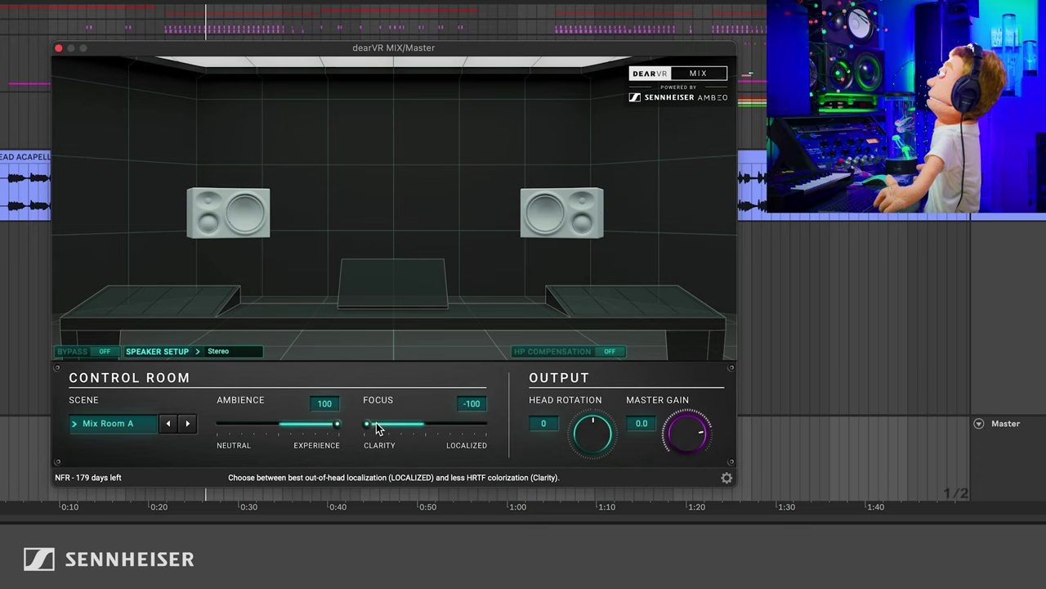
pyautogui.moveTo(338, 423); pyautogui.dragTo(252, 428)
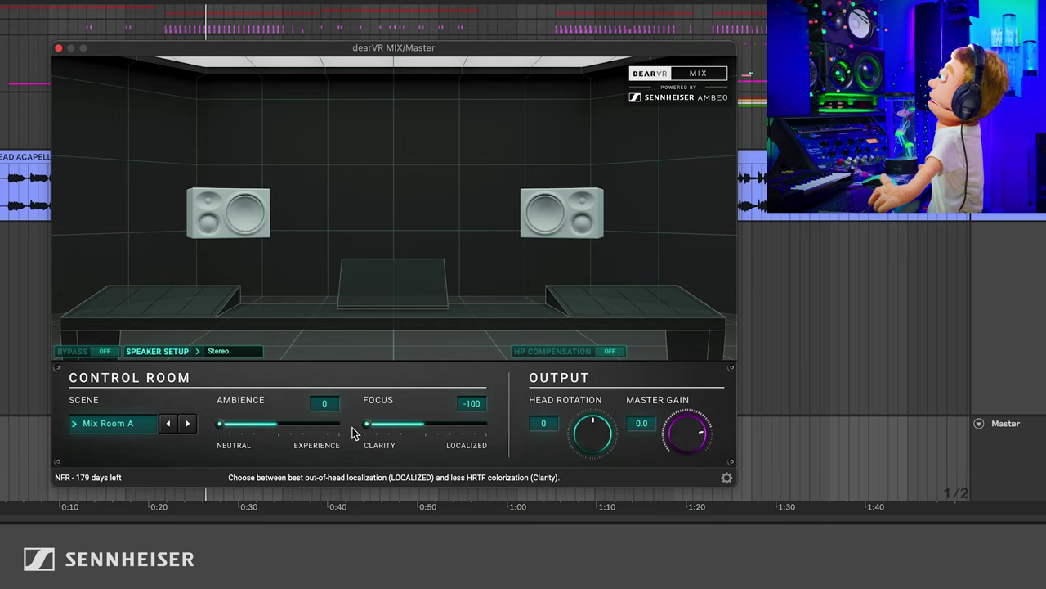
pyautogui.click(131, 425)
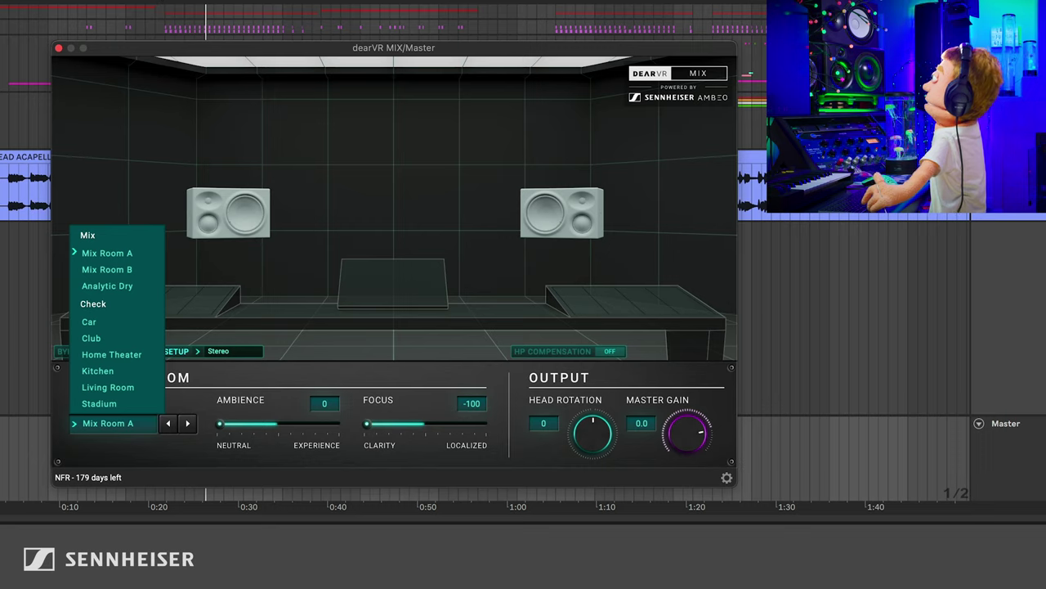
# Pick Mix Room B, set Ambience 48 and Focus -3, then step through Analytic Dry to Car
pyautogui.click(1007, 457)
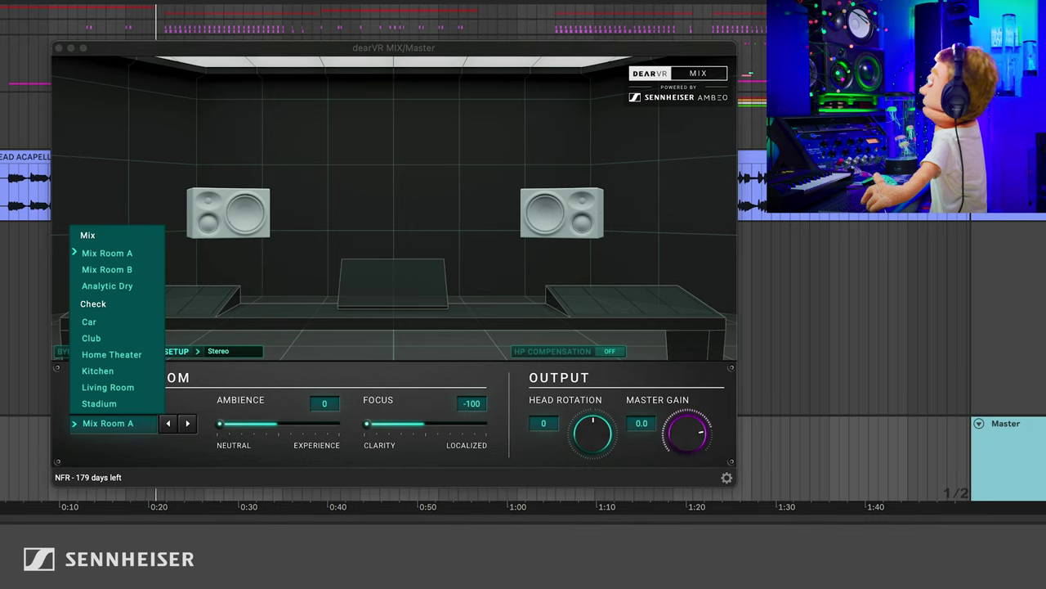
pyautogui.click(129, 269)
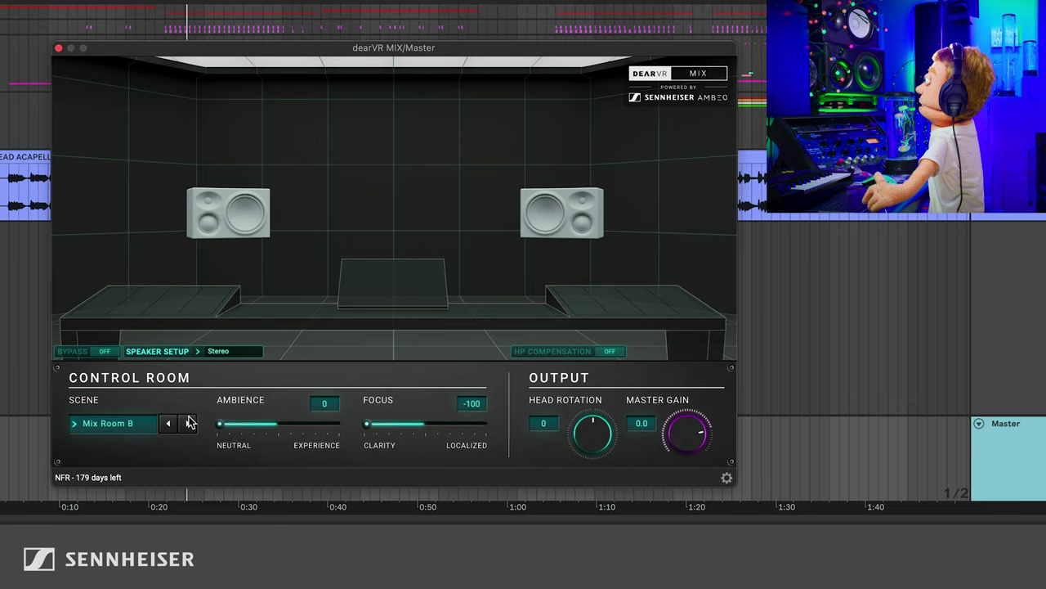
pyautogui.moveTo(261, 431); pyautogui.dragTo(275, 431)
pyautogui.moveTo(364, 426); pyautogui.dragTo(422, 428)
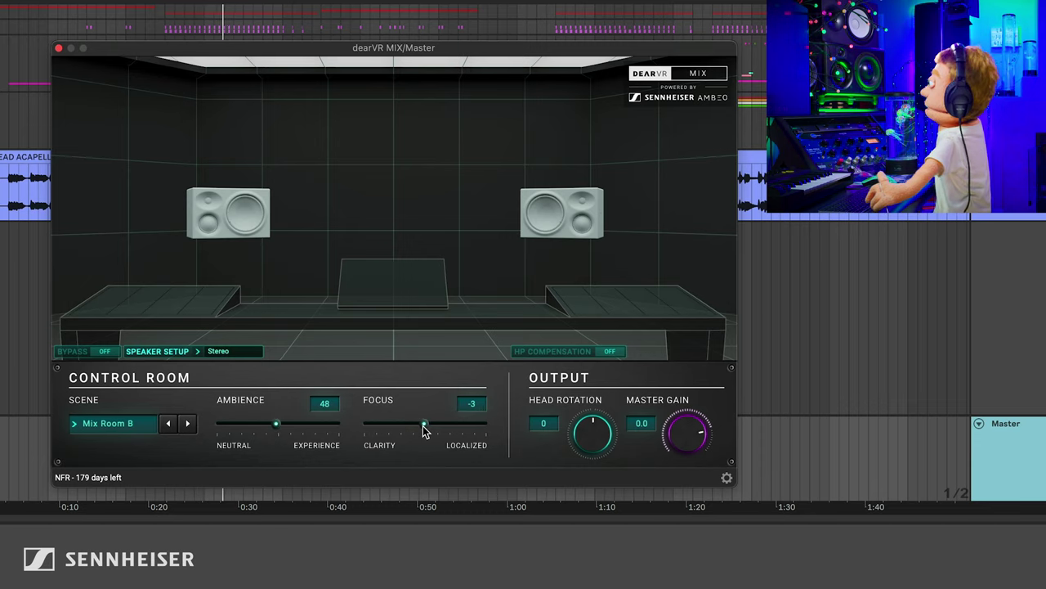
pyautogui.click(189, 424)
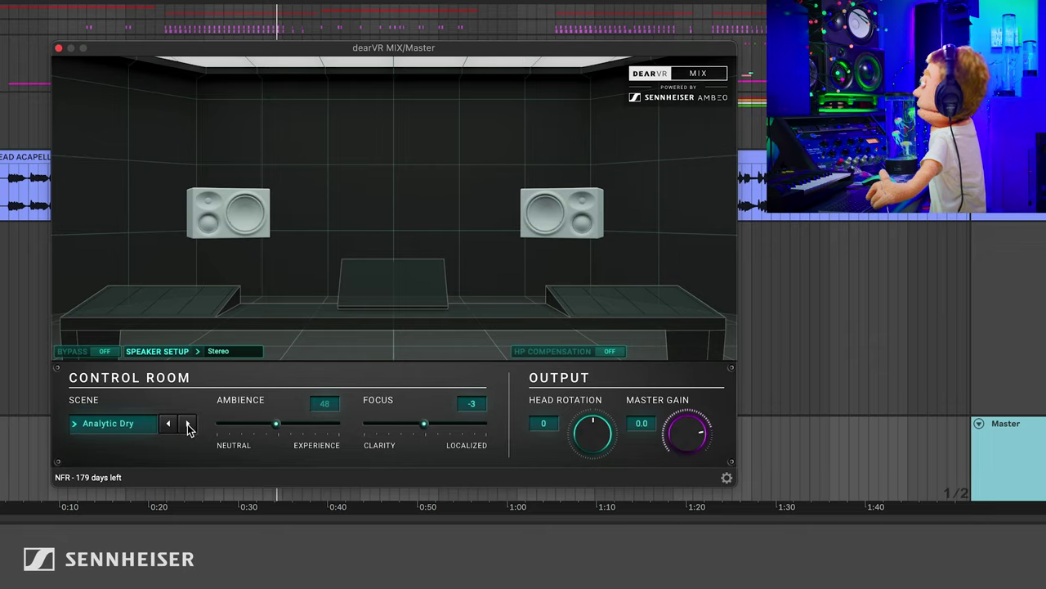
pyautogui.click(189, 424)
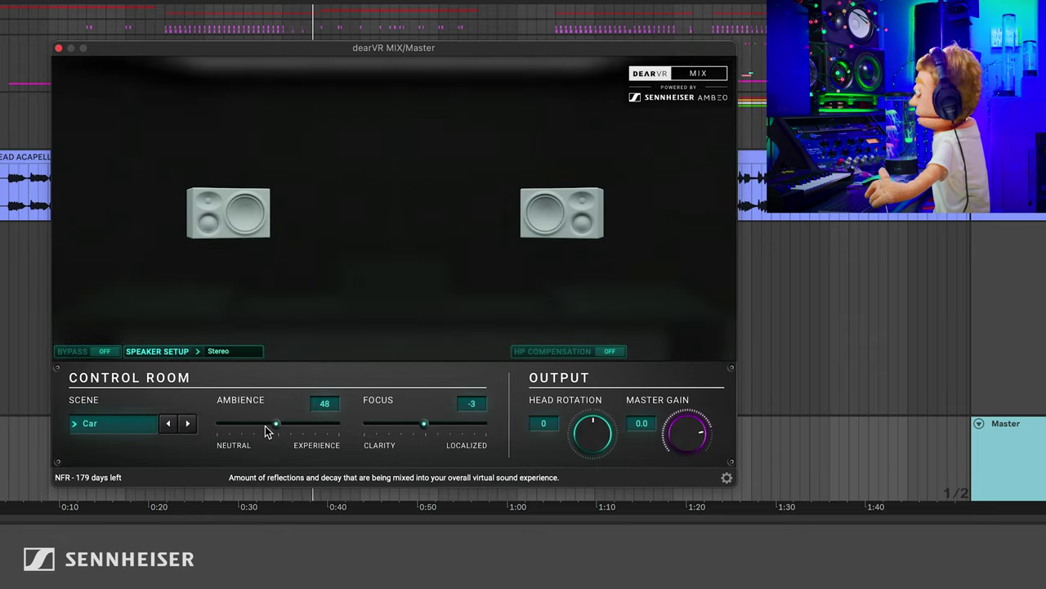
# Retune the Car scene to Ambience 51 and Focus -5
pyautogui.moveTo(275, 424); pyautogui.dragTo(219, 423)
pyautogui.moveTo(426, 425)
pyautogui.mouseDown()
pyautogui.moveTo(334, 434)
pyautogui.moveTo(422, 423)
pyautogui.mouseUp()
pyautogui.moveTo(220, 423); pyautogui.dragTo(281, 423)
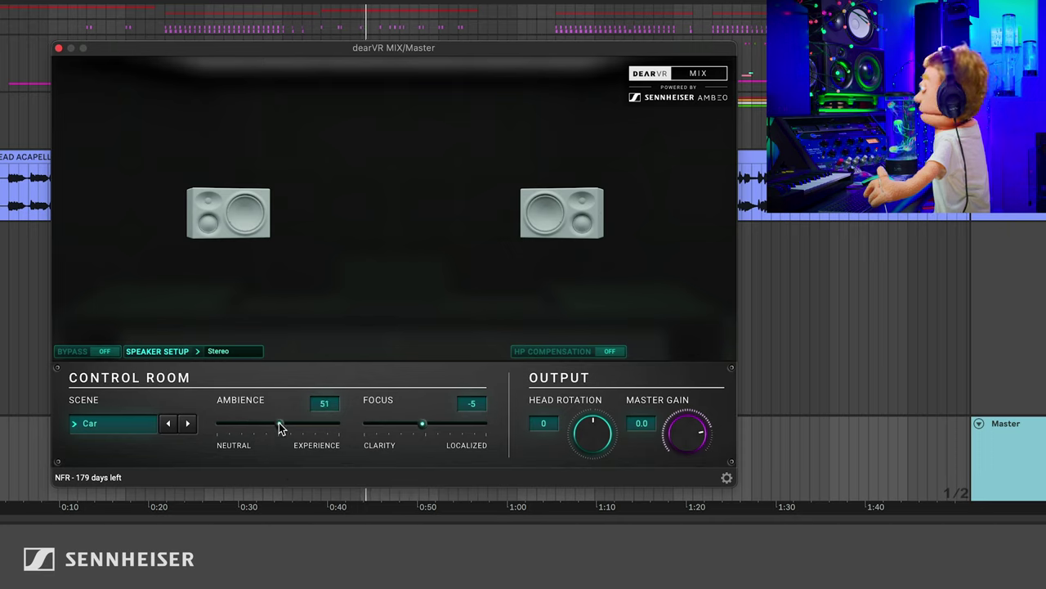
# Switch to Club, try lower Ambience and more Localized Focus, then advance to Home Theater
pyautogui.click(188, 423)
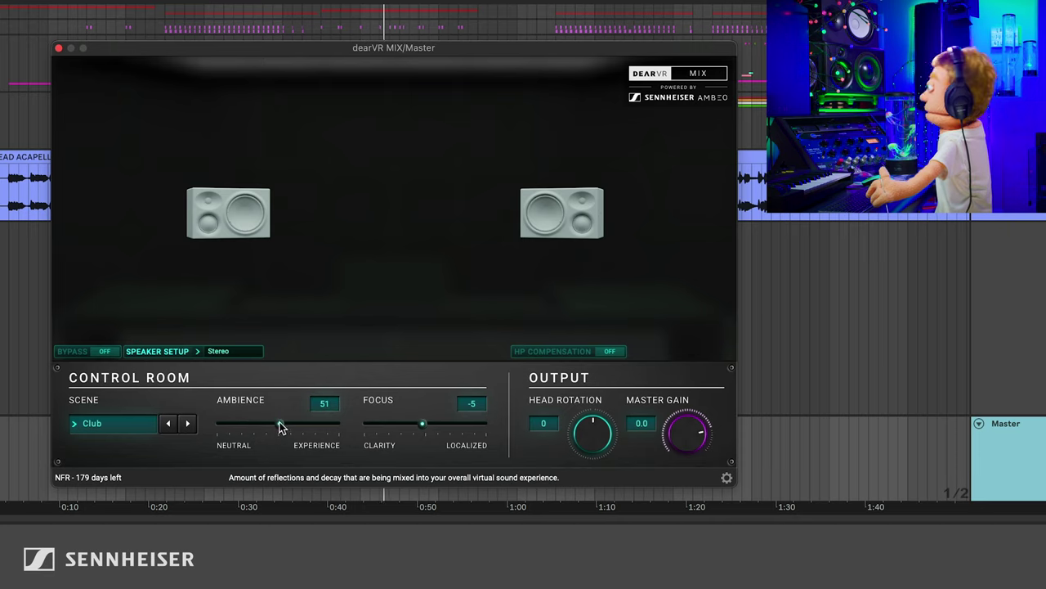
pyautogui.moveTo(276, 430); pyautogui.dragTo(229, 425)
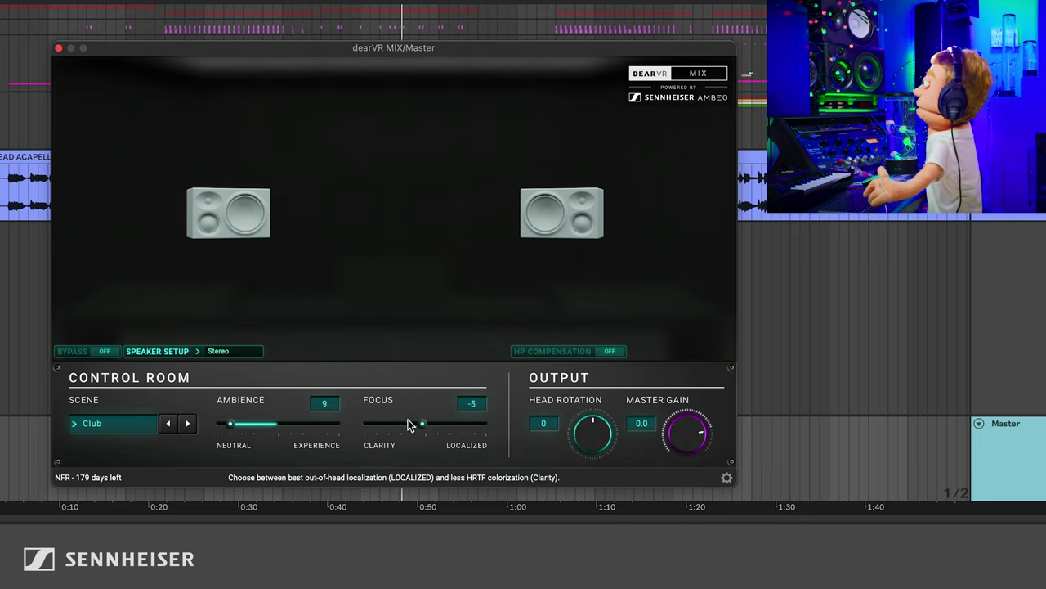
pyautogui.moveTo(414, 428); pyautogui.dragTo(500, 430)
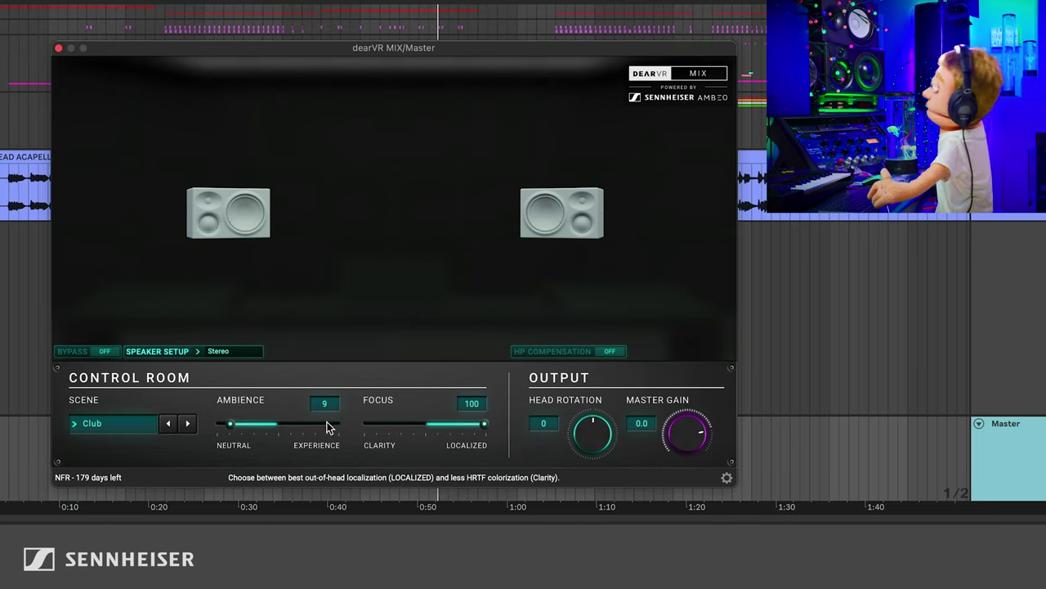
pyautogui.moveTo(256, 431); pyautogui.dragTo(329, 428)
pyautogui.click(189, 424)
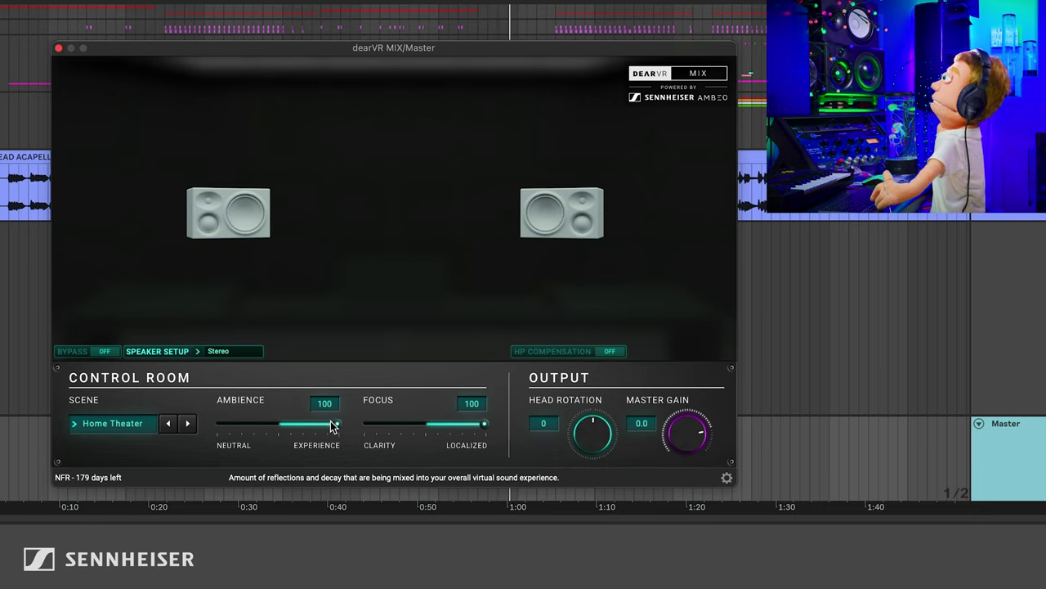
# Set Ambience to 52, reset Focus to 0, and advance to the Kitchen scene
pyautogui.moveTo(333, 425); pyautogui.dragTo(281, 425)
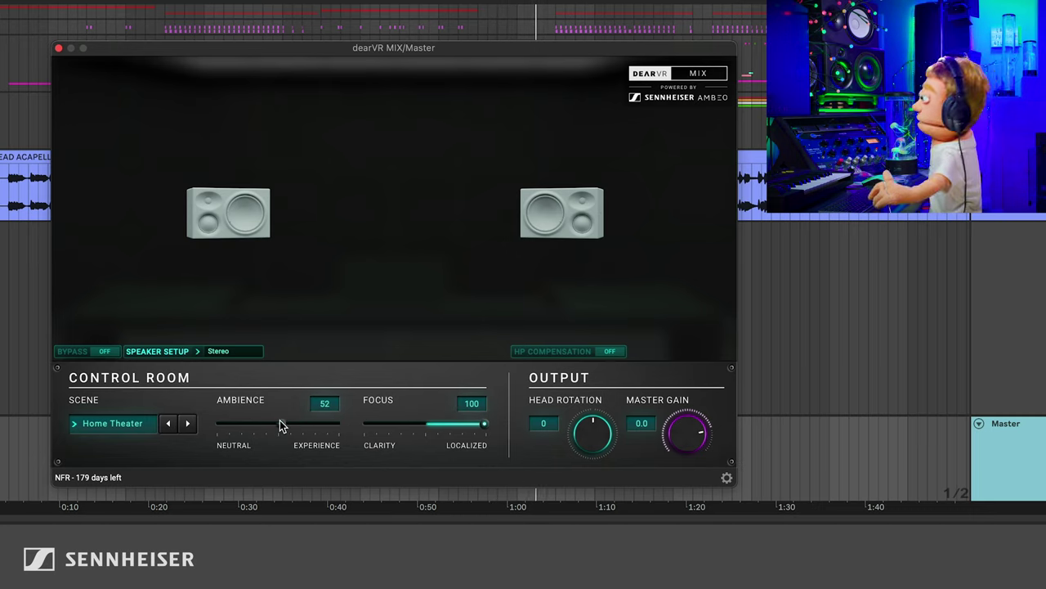
pyautogui.doubleClick(430, 425)
pyautogui.click(192, 426)
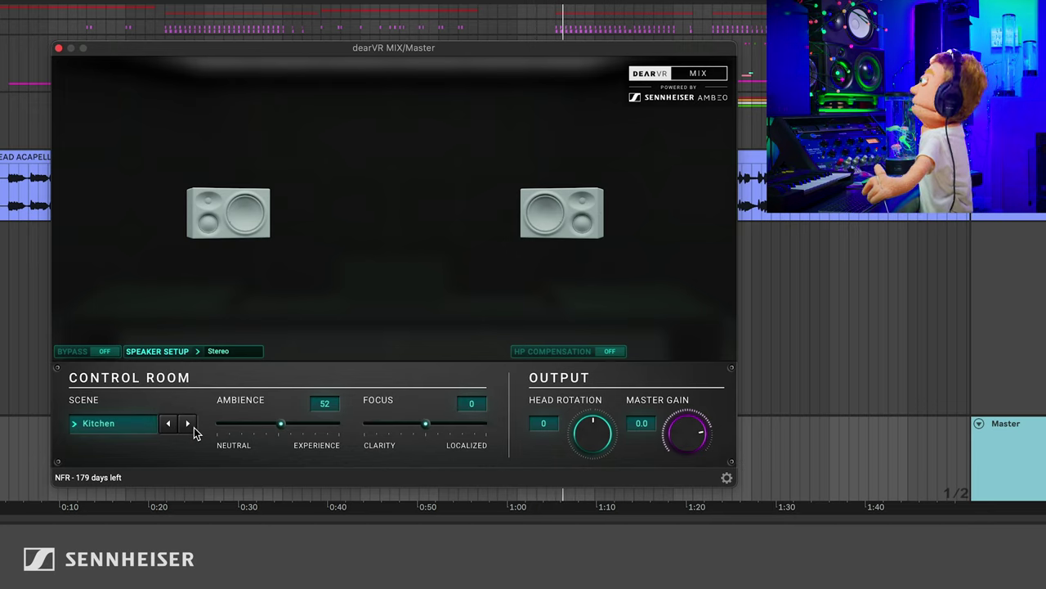
# Experiment with Kitchen's Ambience and Focus, settling on Ambience 51 and Focus 3
pyautogui.moveTo(283, 425); pyautogui.dragTo(217, 431)
pyautogui.moveTo(413, 427); pyautogui.dragTo(346, 434)
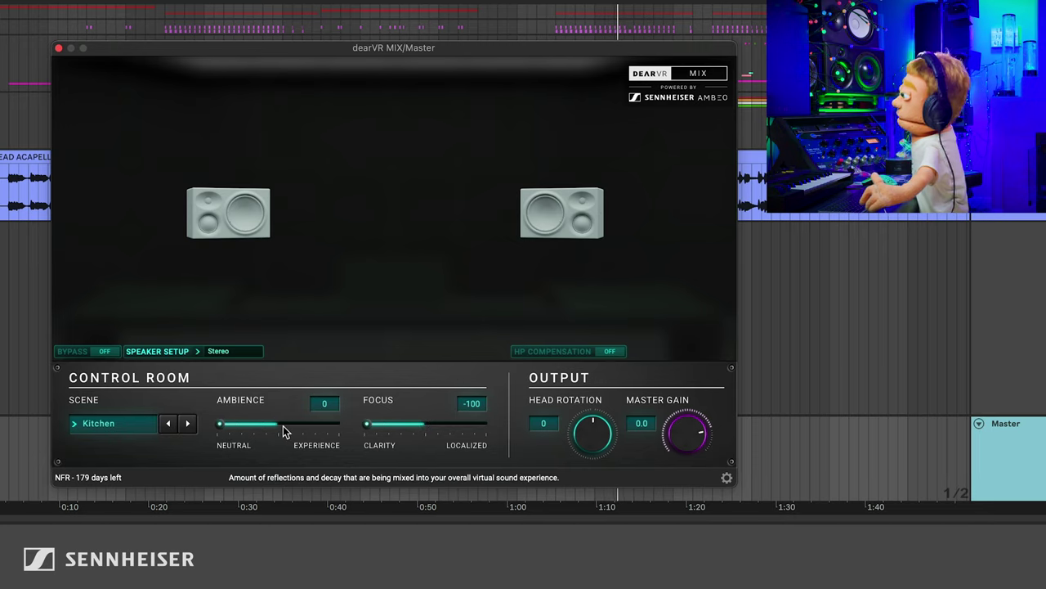
pyautogui.moveTo(283, 432)
pyautogui.mouseDown()
pyautogui.moveTo(333, 430)
pyautogui.moveTo(296, 432)
pyautogui.mouseUp()
pyautogui.moveTo(368, 430); pyautogui.dragTo(453, 431)
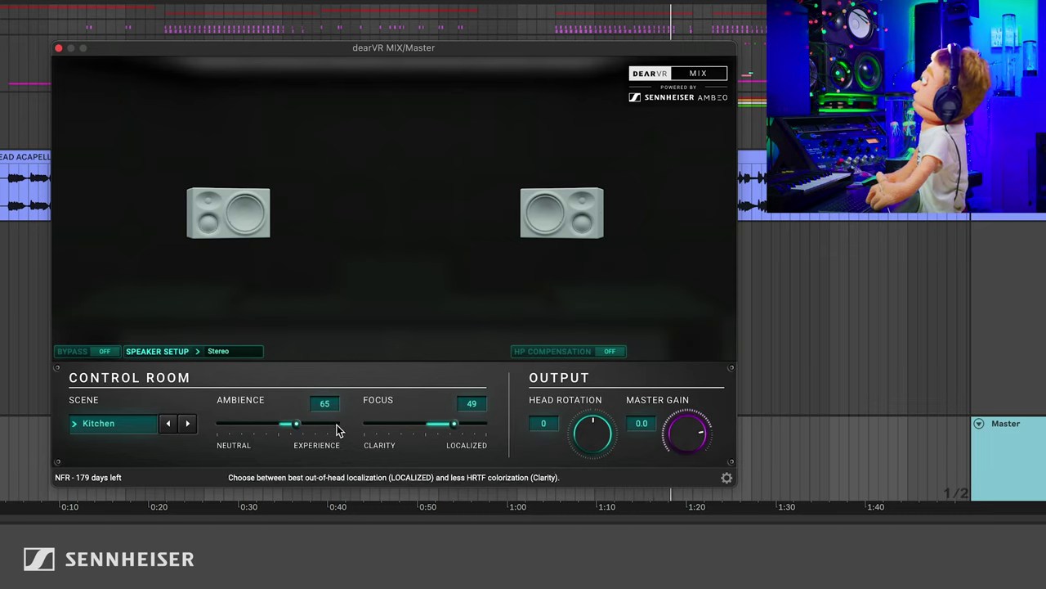
pyautogui.moveTo(296, 431); pyautogui.dragTo(273, 428)
pyautogui.moveTo(453, 430); pyautogui.dragTo(427, 429)
pyautogui.moveTo(275, 425); pyautogui.dragTo(282, 430)
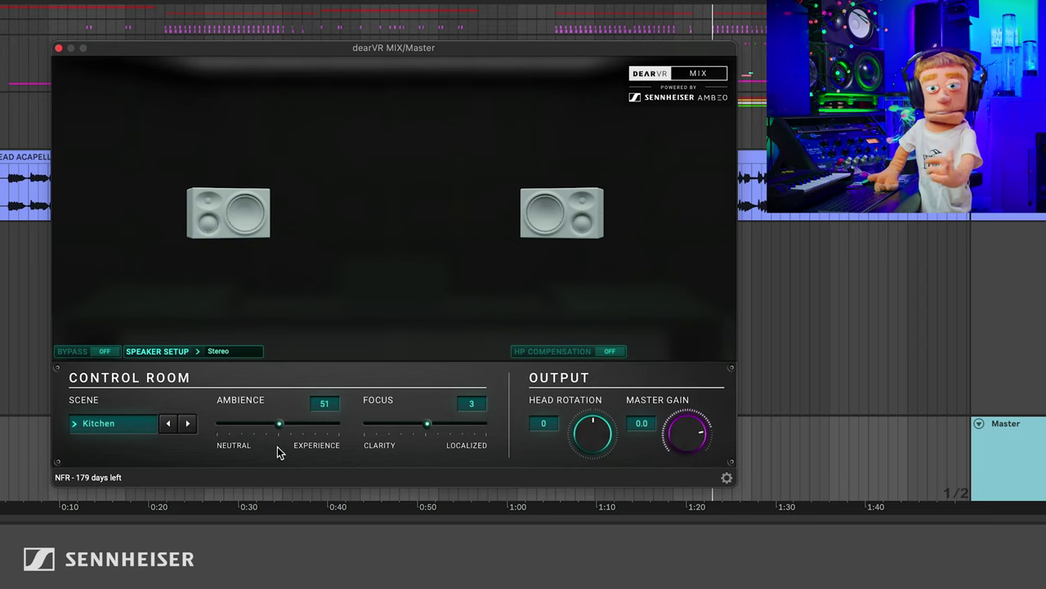
pyautogui.click(115, 423)
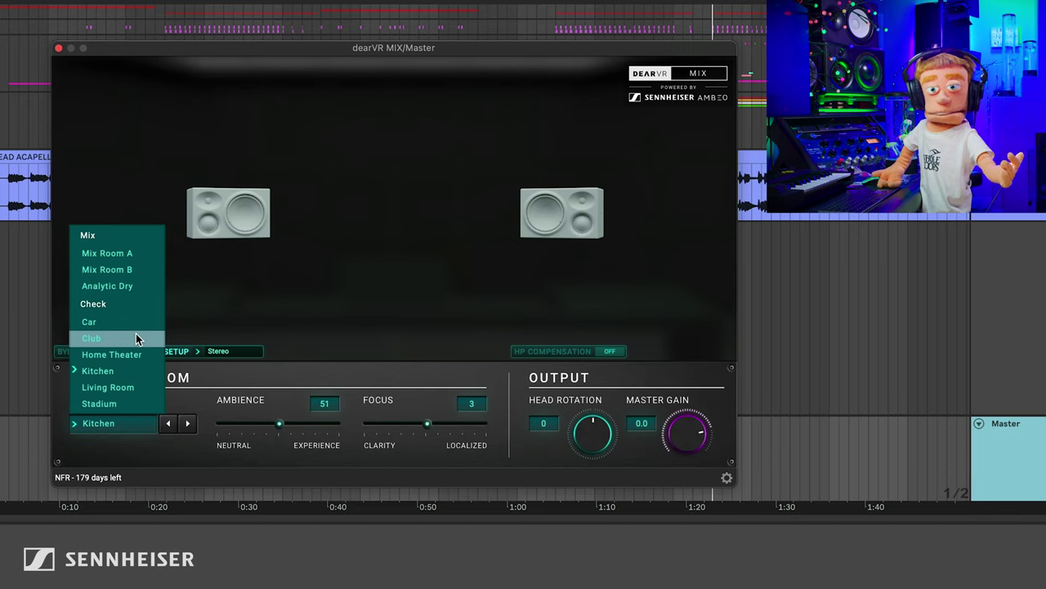
# Switch to Living Room, try Ambience 0 and adjust Focus, then return Ambience to about 52
pyautogui.click(130, 389)
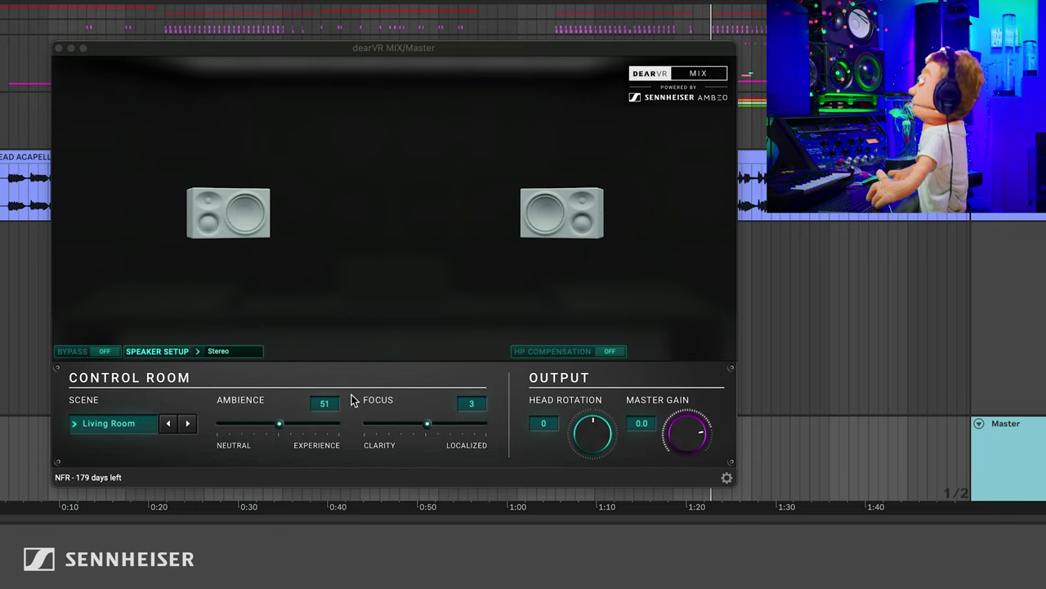
pyautogui.moveTo(280, 426); pyautogui.dragTo(184, 440)
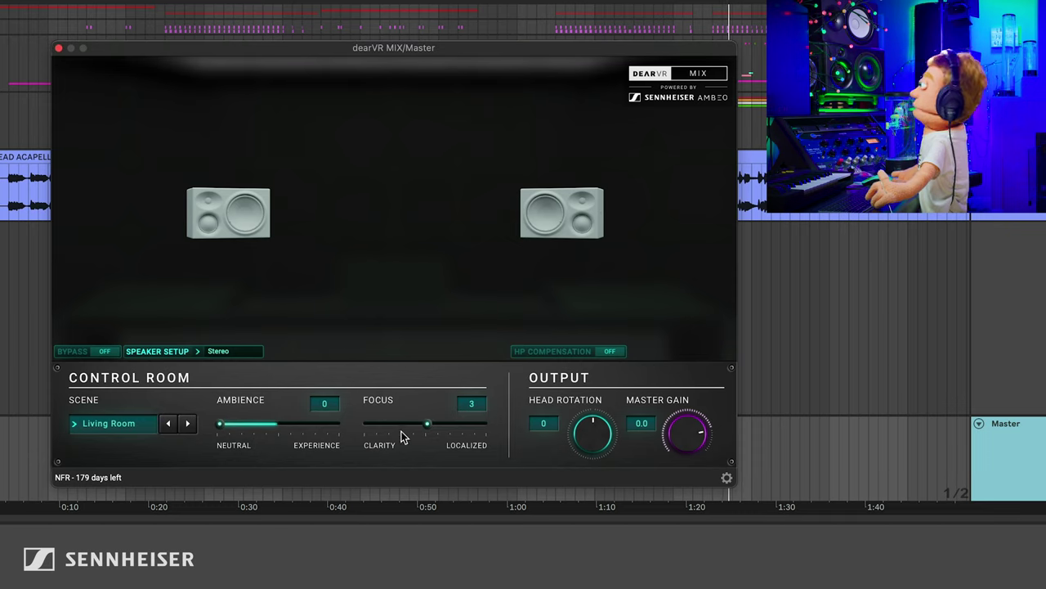
pyautogui.moveTo(411, 428)
pyautogui.mouseDown()
pyautogui.moveTo(325, 426)
pyautogui.moveTo(423, 430)
pyautogui.moveTo(401, 433)
pyautogui.mouseUp()
pyautogui.click(283, 428)
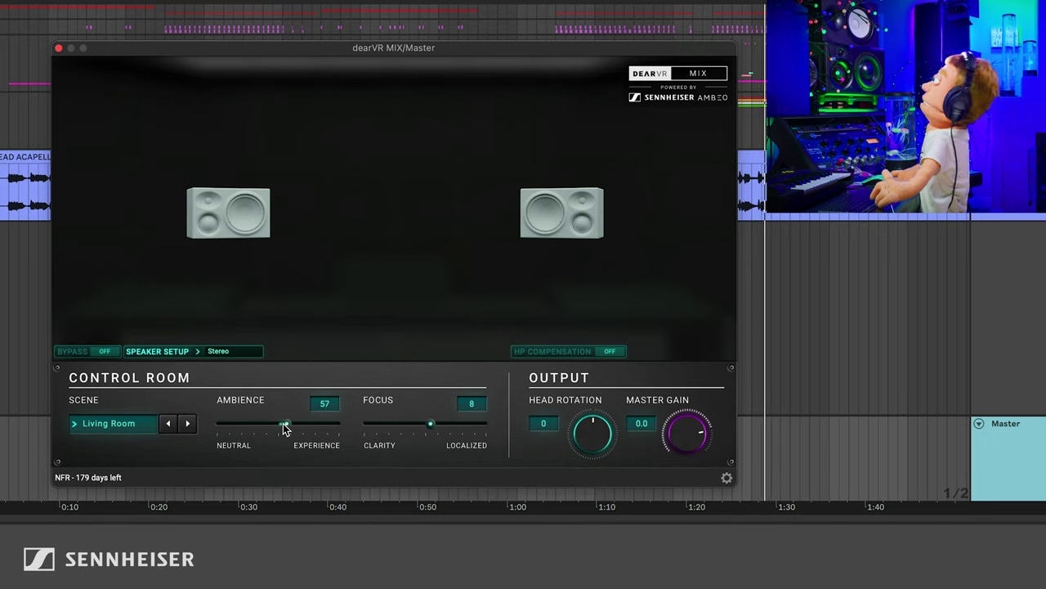
# Step to Stadium and set Ambience 0 and Focus -100
pyautogui.click(189, 424)
pyautogui.moveTo(273, 428); pyautogui.dragTo(206, 430)
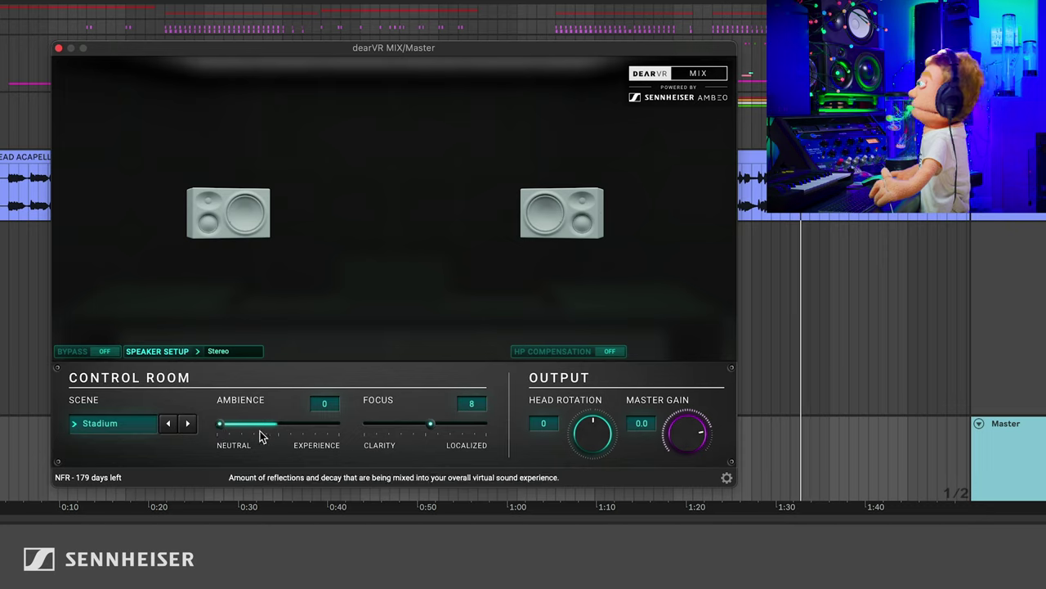
pyautogui.moveTo(423, 430); pyautogui.dragTo(329, 430)
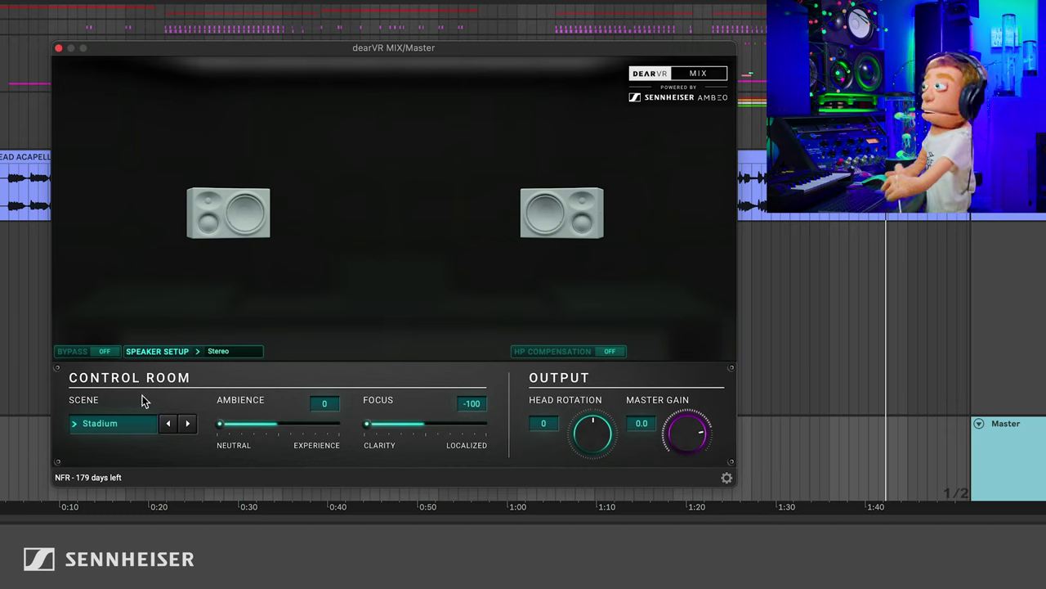
pyautogui.click(114, 424)
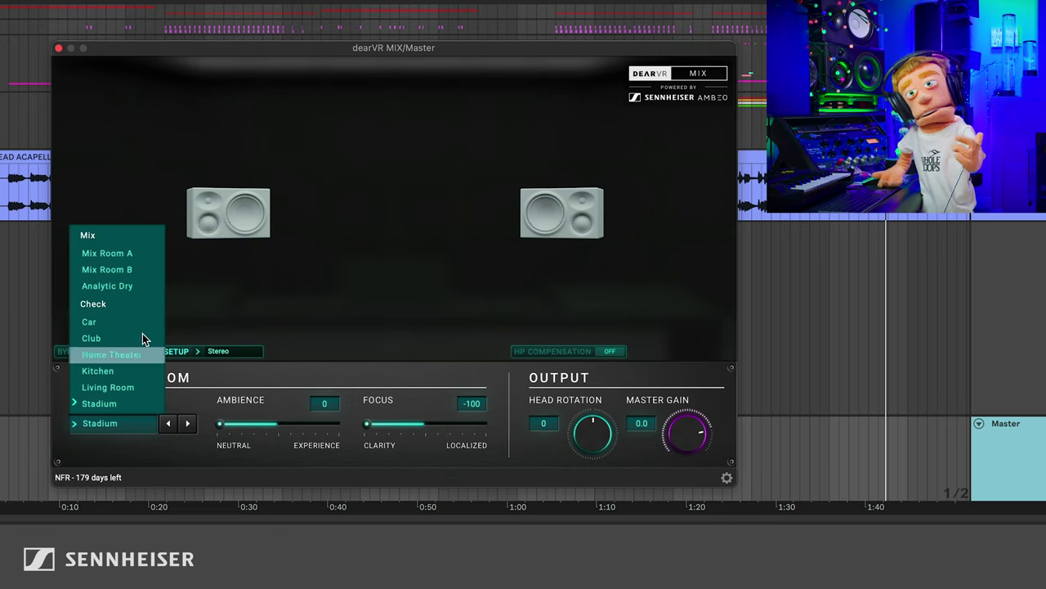
# Choose Mix Room A, set speakers to Mono Input, and jump playback earlier in the song
pyautogui.click(113, 253)
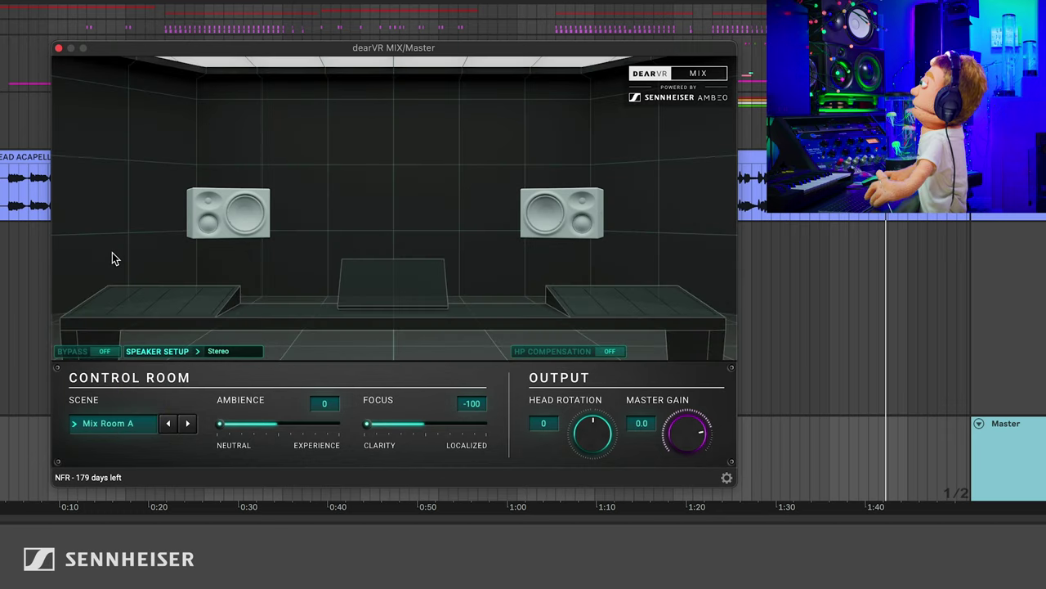
pyautogui.click(201, 350)
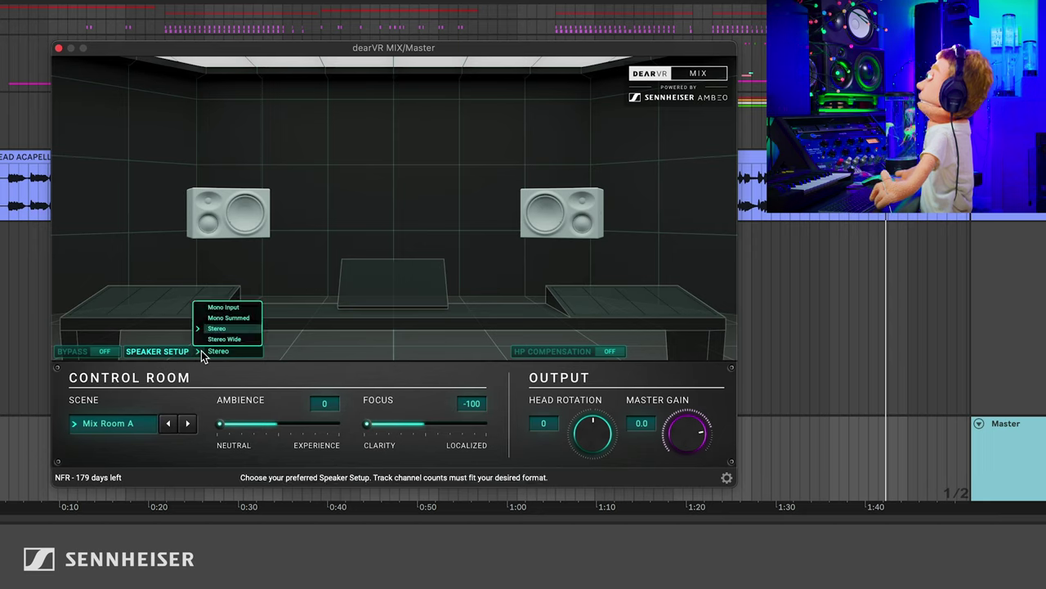
pyautogui.click(242, 306)
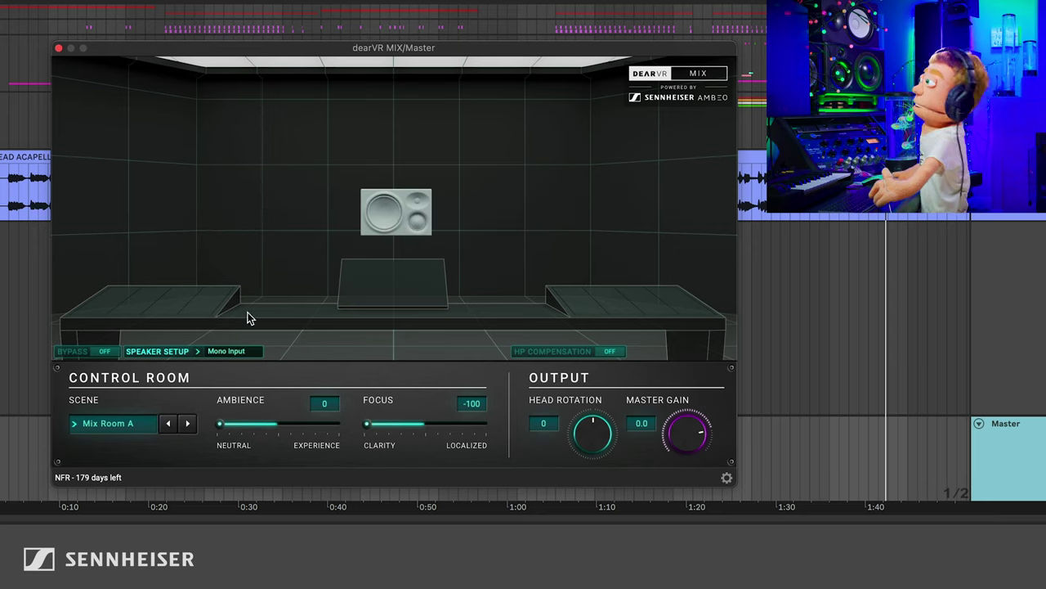
pyautogui.click(166, 3)
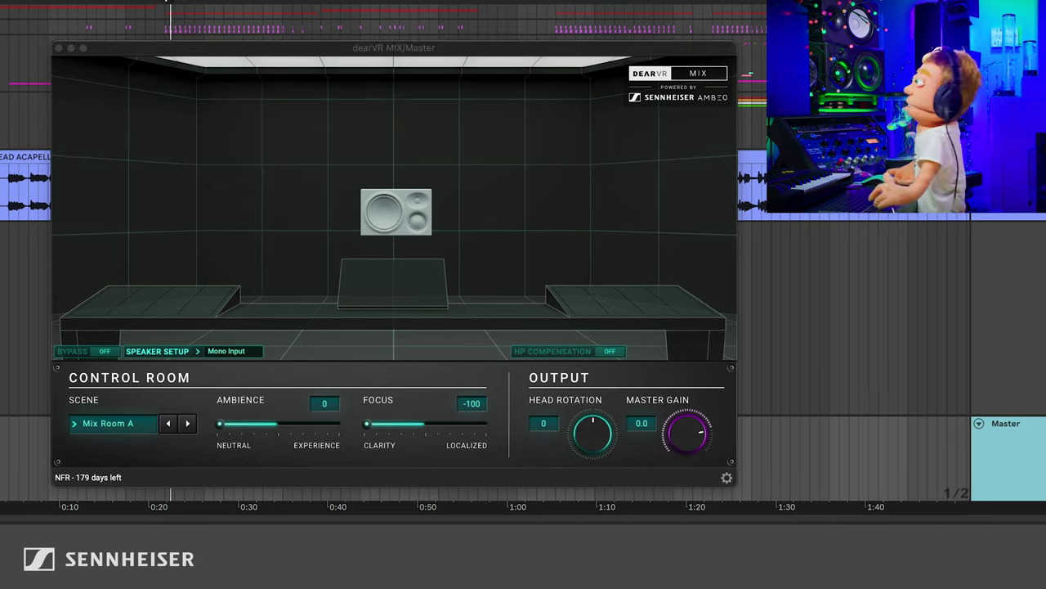
# Audition the Mono Summed, Stereo and Stereo Wide speaker setups
pyautogui.click(225, 350)
pyautogui.click(221, 321)
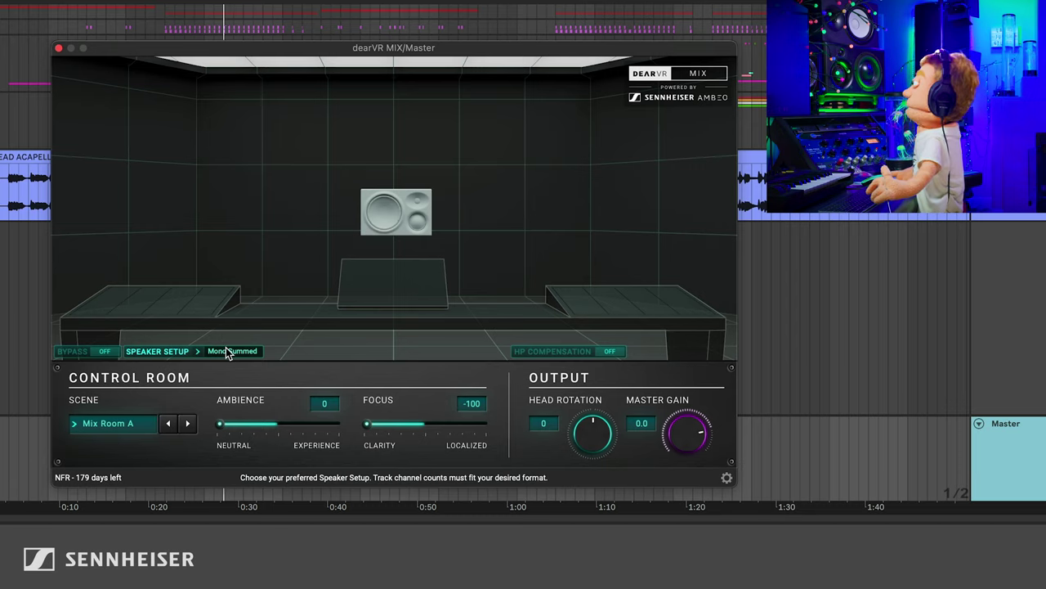
pyautogui.click(229, 351)
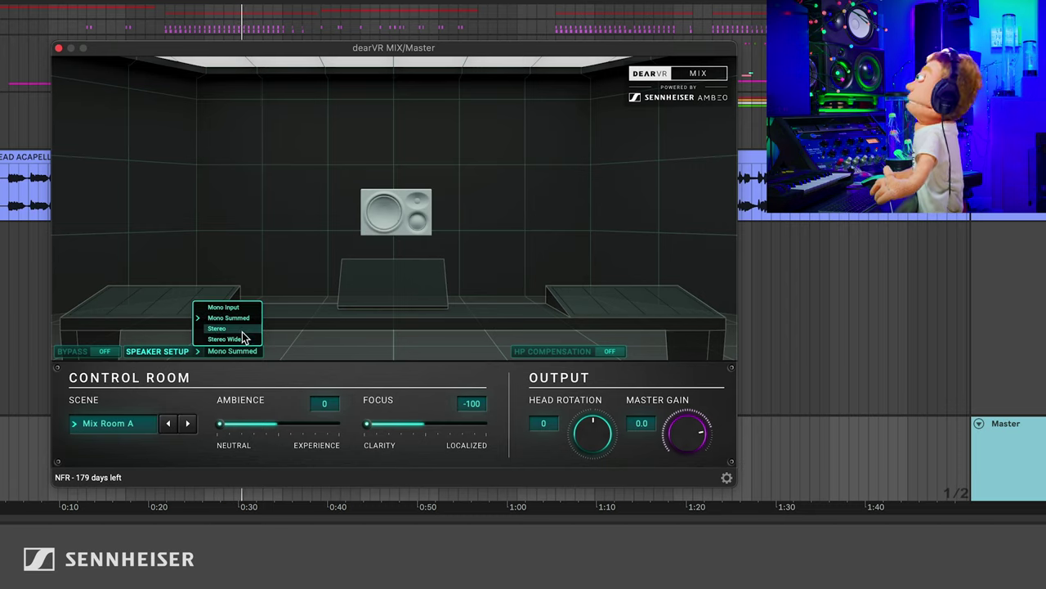
pyautogui.click(239, 328)
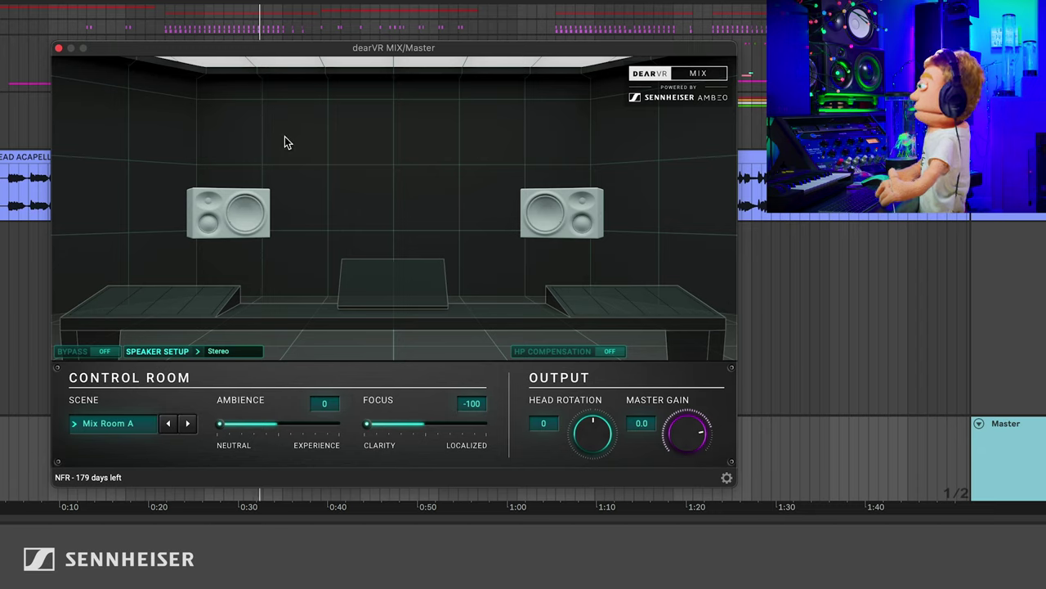
pyautogui.click(228, 349)
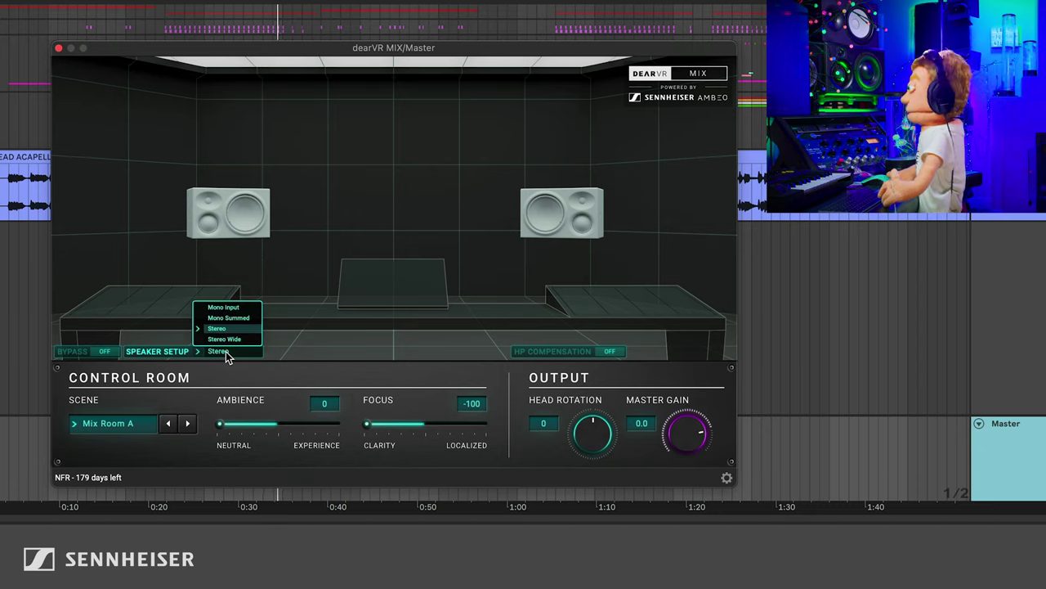
pyautogui.click(238, 339)
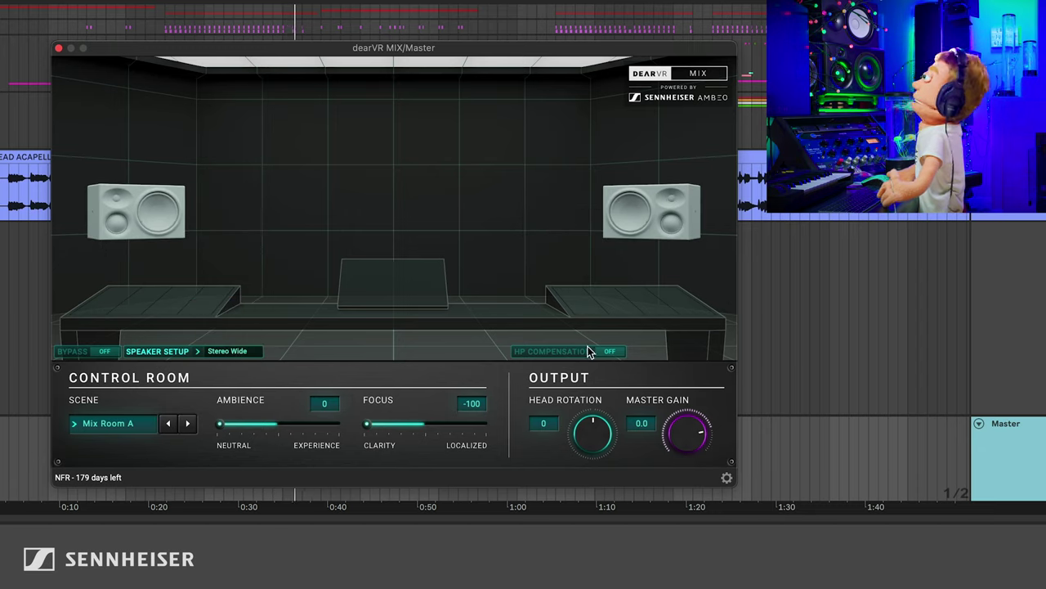
# Set Ambience 45 and Focus 5, and return the speaker setup to Stereo
pyautogui.moveTo(220, 424); pyautogui.dragTo(273, 428)
pyautogui.moveTo(359, 431); pyautogui.dragTo(429, 427)
pyautogui.click(229, 351)
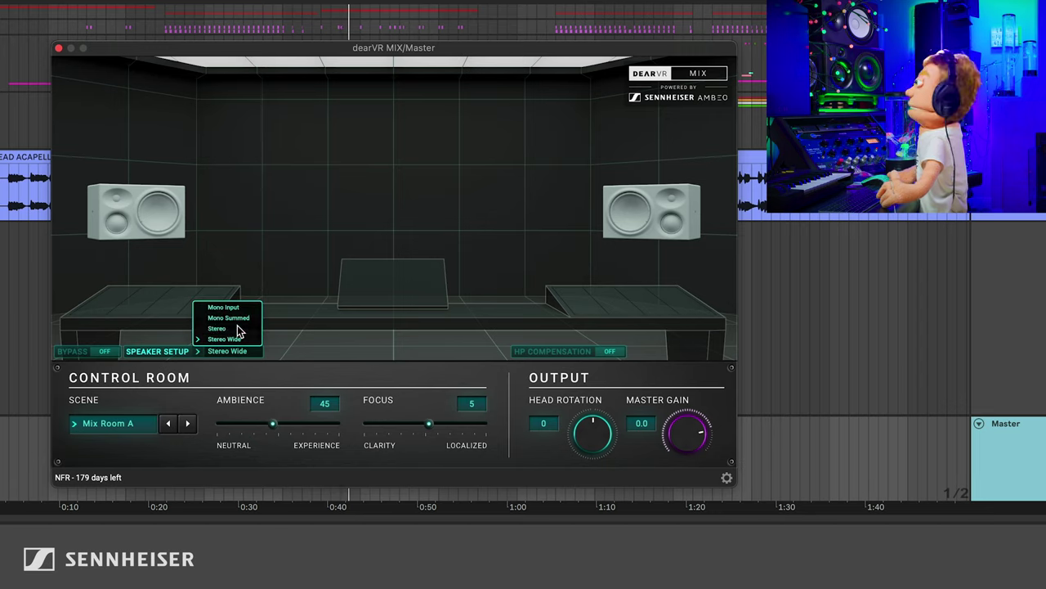
pyautogui.click(237, 327)
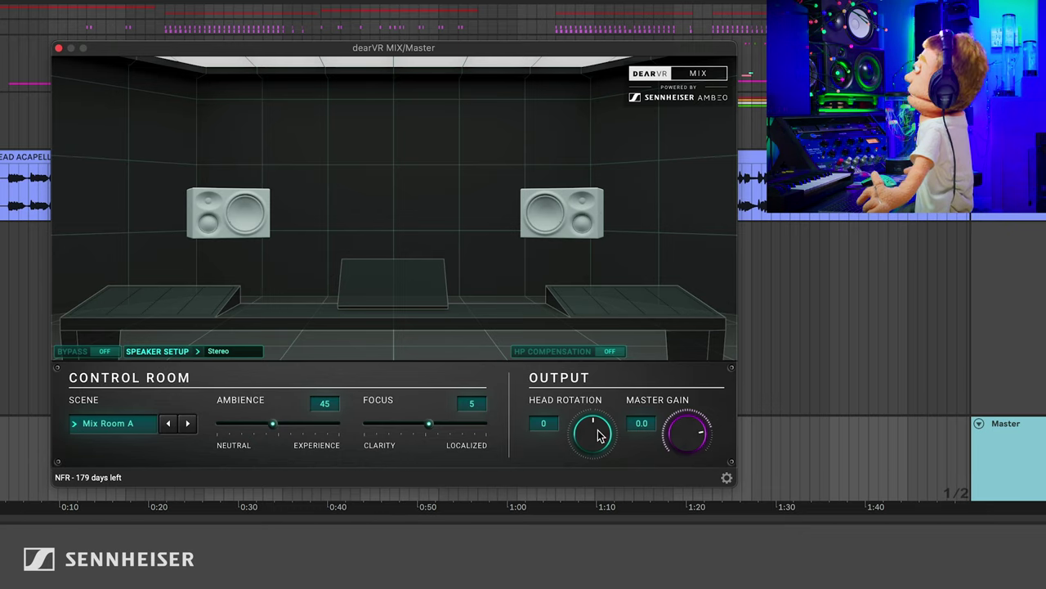
pyautogui.moveTo(596, 430)
pyautogui.mouseDown()
pyautogui.moveTo(582, 465)
pyautogui.moveTo(593, 423)
pyautogui.mouseUp()
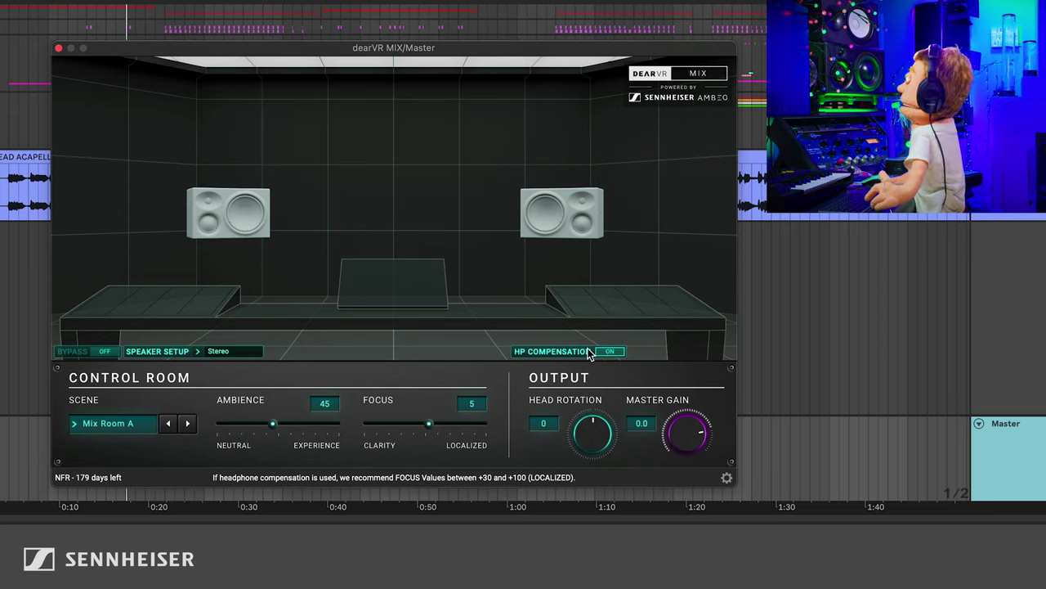
# Browse the headphone MODEL list's Sennheiser, AKG, Audio Technica and Beyerdynamic models
pyautogui.moveTo(606, 328)
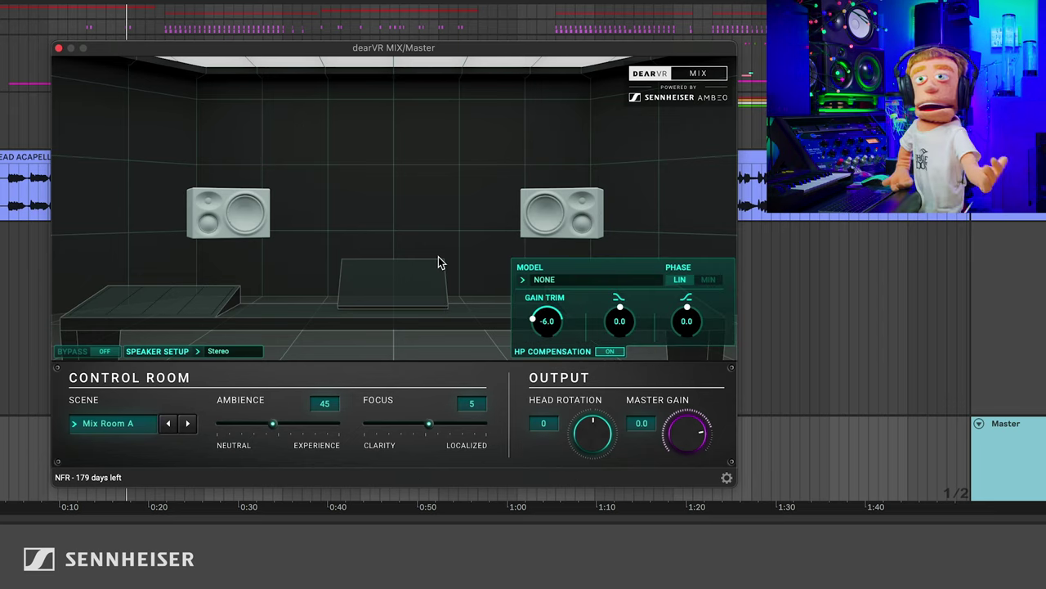
pyautogui.click(562, 282)
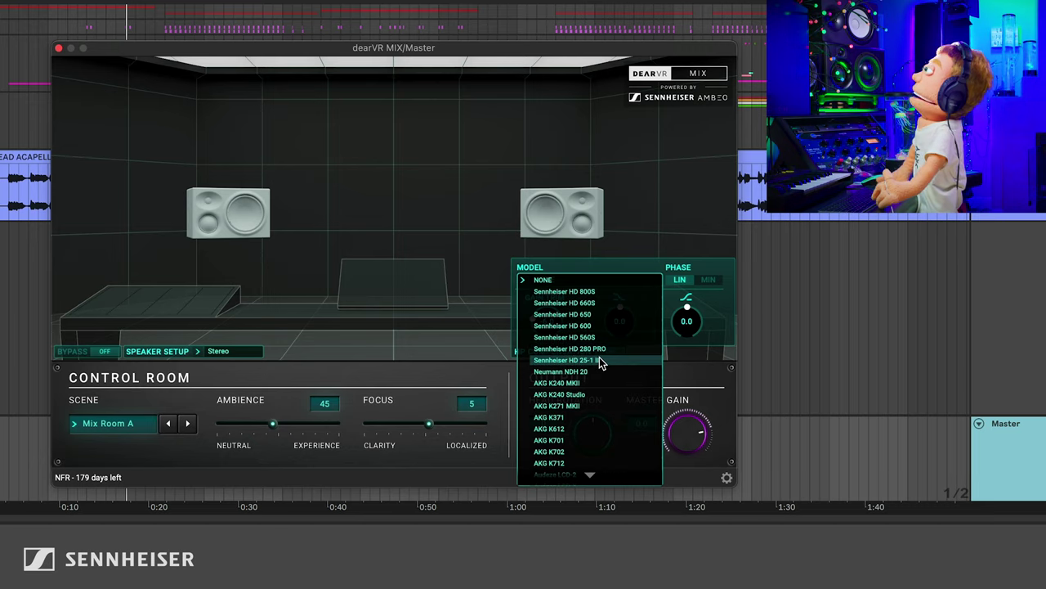
pyautogui.scroll(-2, 609, 370)
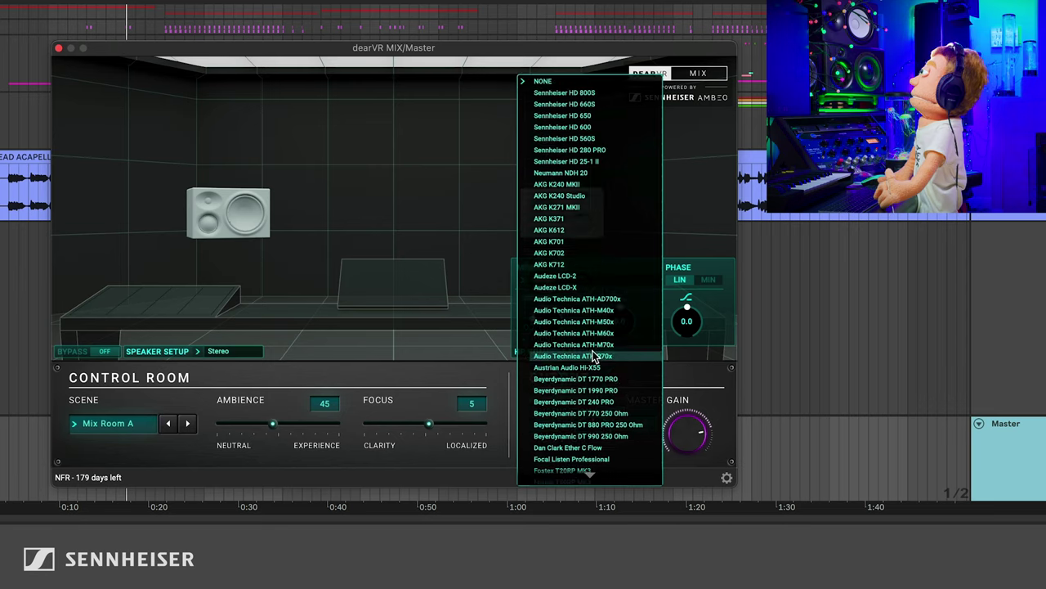
pyautogui.scroll(-3, 597, 237)
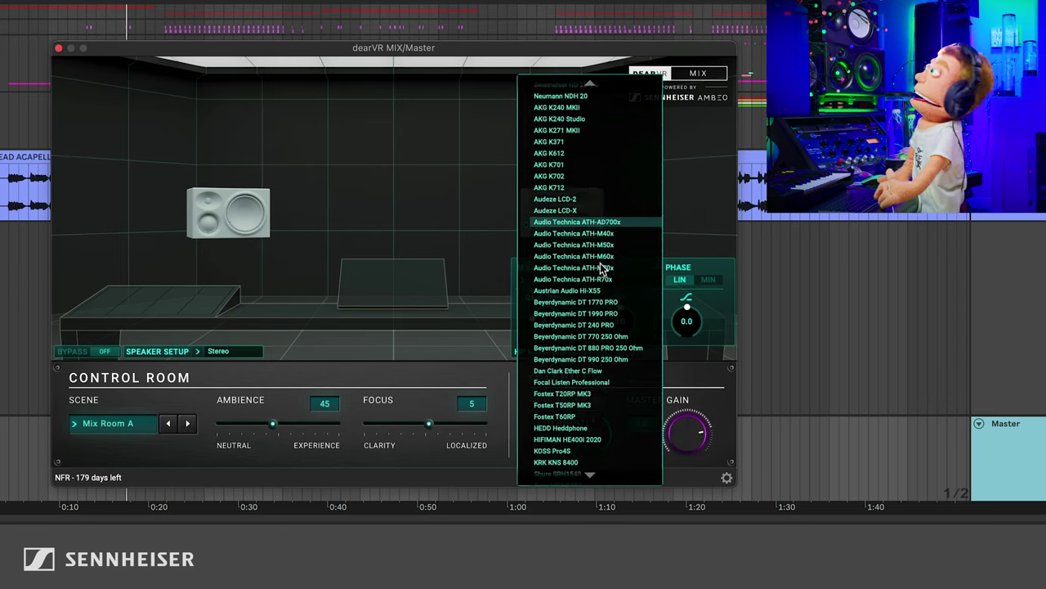
pyautogui.scroll(-1, 605, 268)
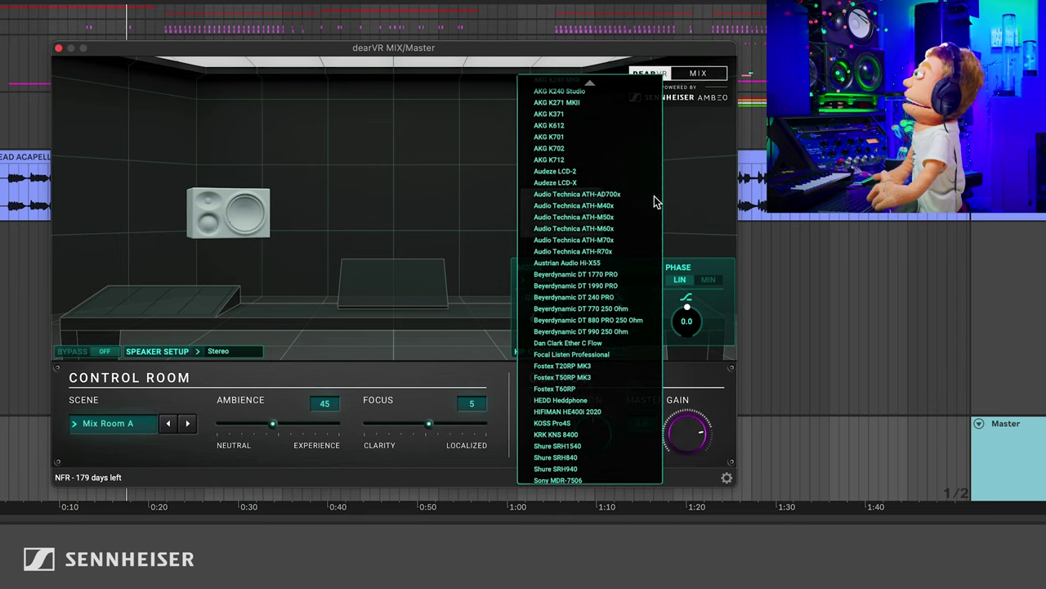
pyautogui.scroll(4, 647, 199)
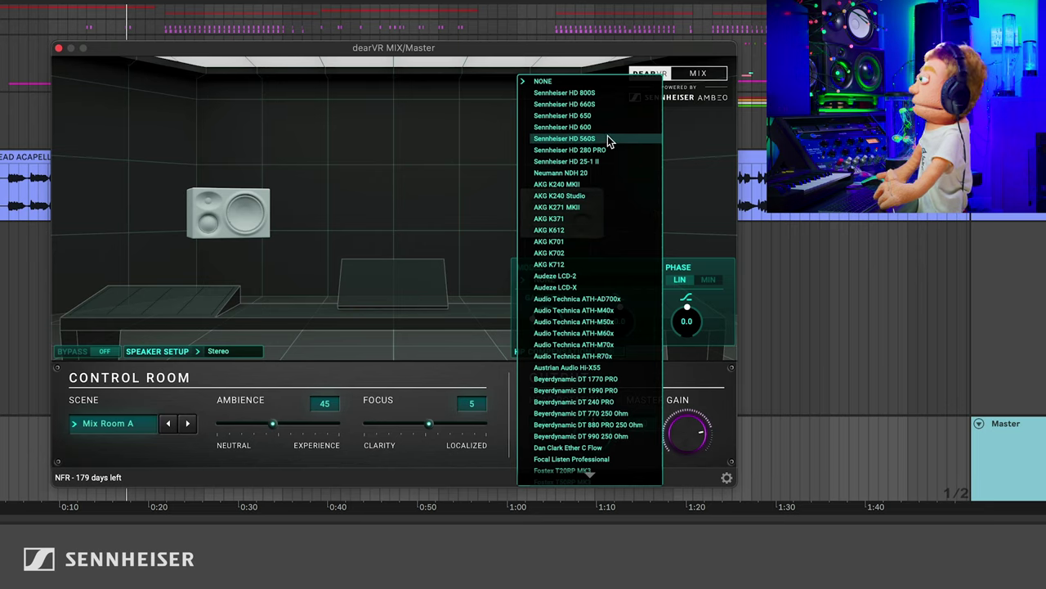
# Select the Sennheiser HD 280 PRO headphone model and set the gain trim to +0.1
pyautogui.click(593, 149)
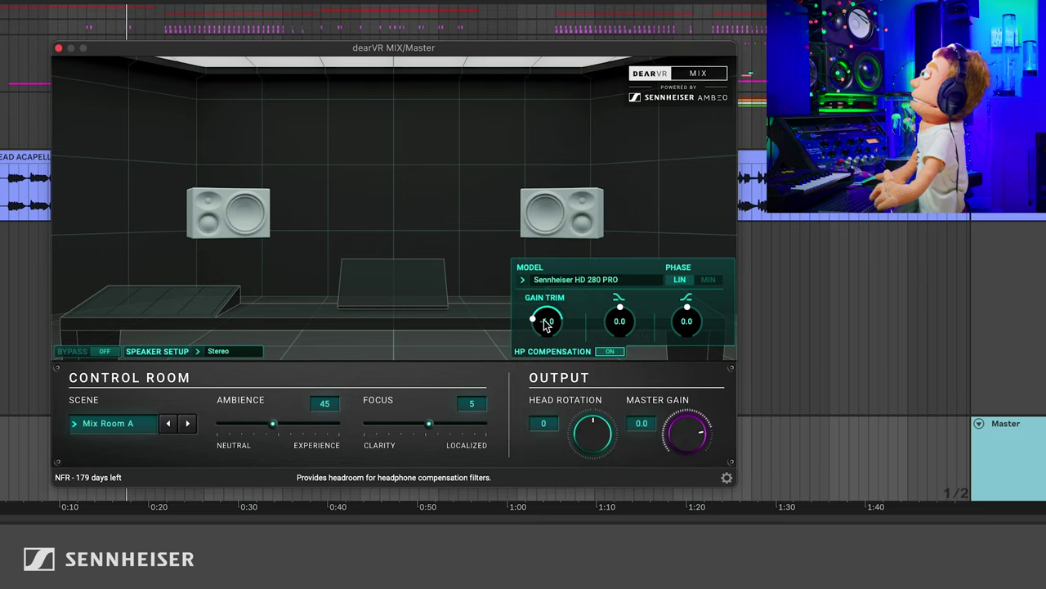
pyautogui.moveTo(546, 322); pyautogui.dragTo(541, 280)
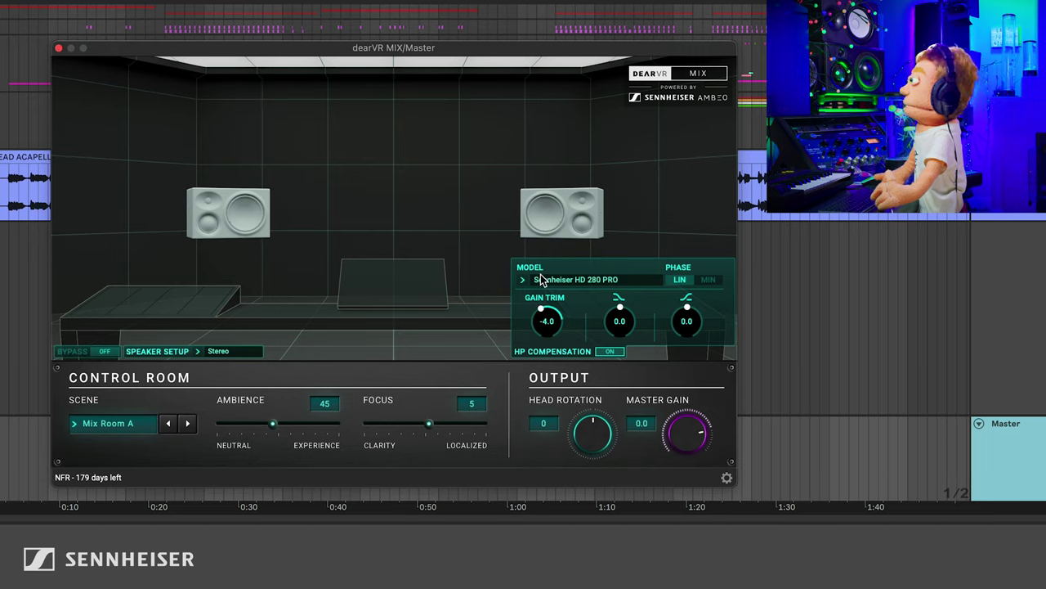
pyautogui.moveTo(561, 229); pyautogui.dragTo(560, 229)
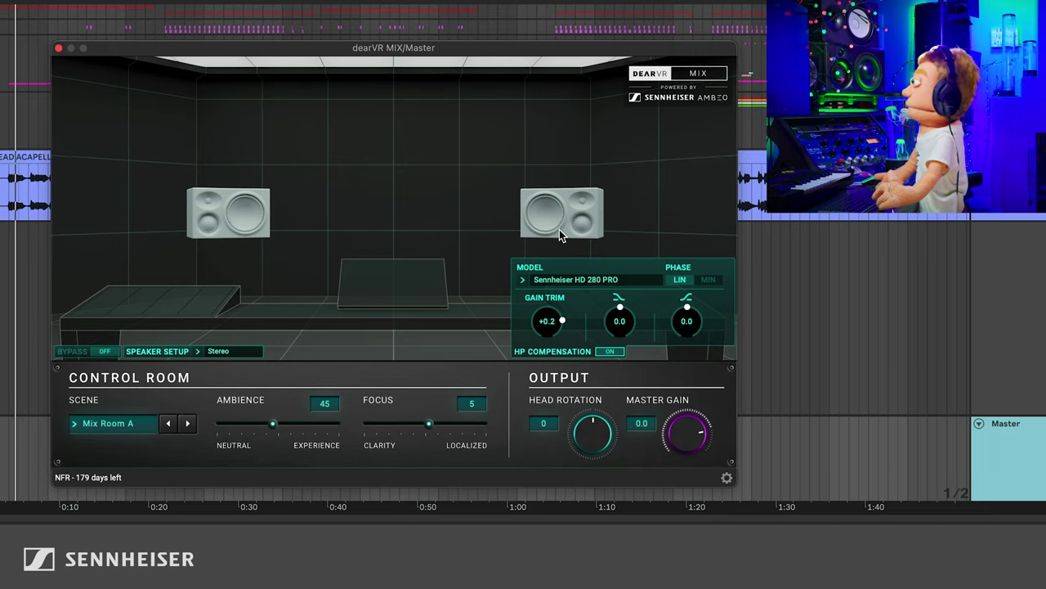
pyautogui.moveTo(559, 229); pyautogui.dragTo(563, 234)
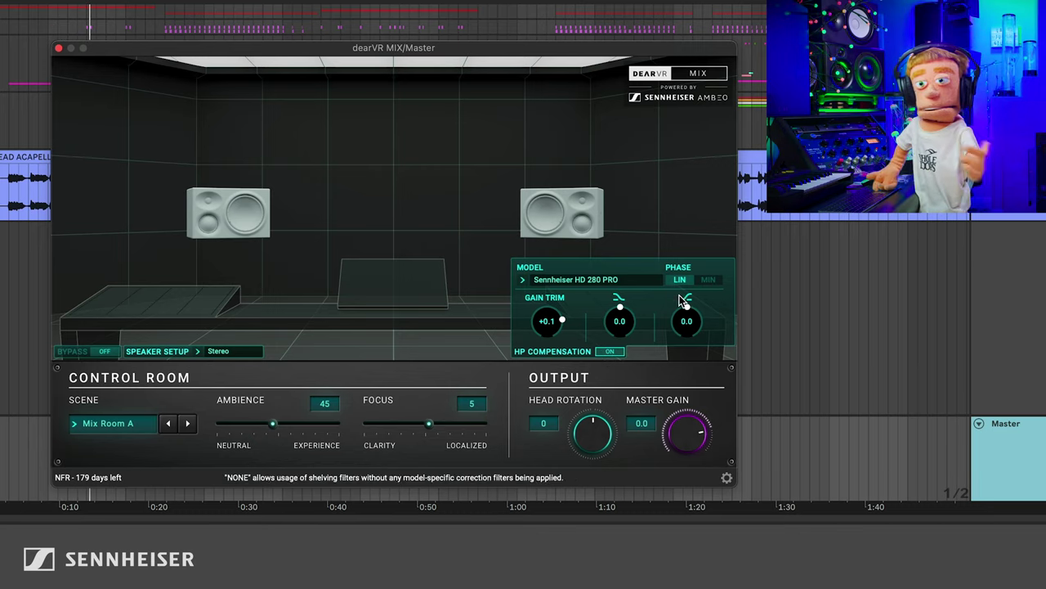
# Switch the filter phase to minimum, test both filter trims, then reset them to 0.0
pyautogui.click(713, 282)
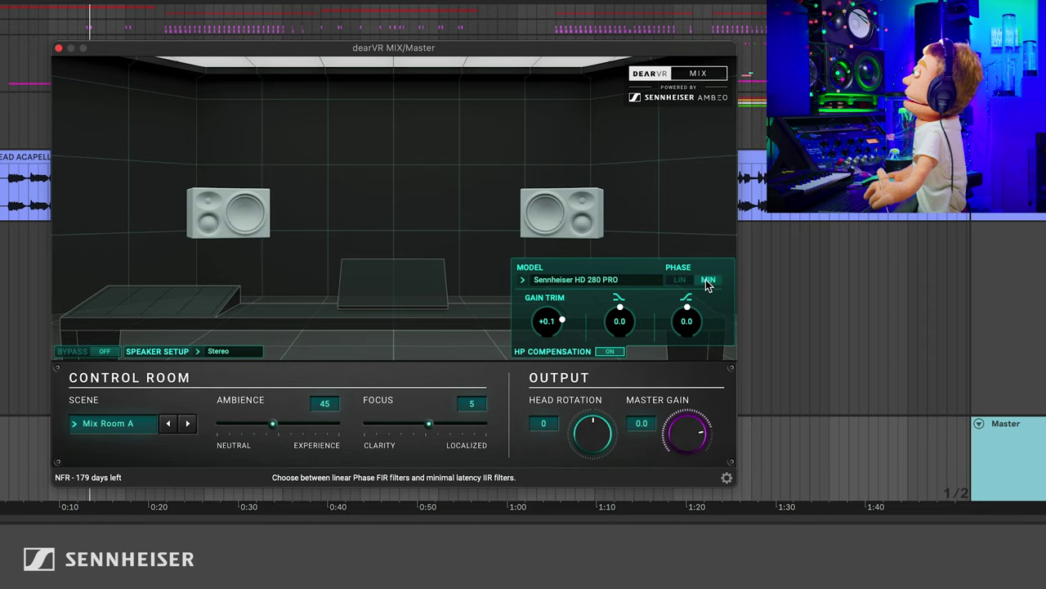
pyautogui.moveTo(619, 324); pyautogui.dragTo(619, 320)
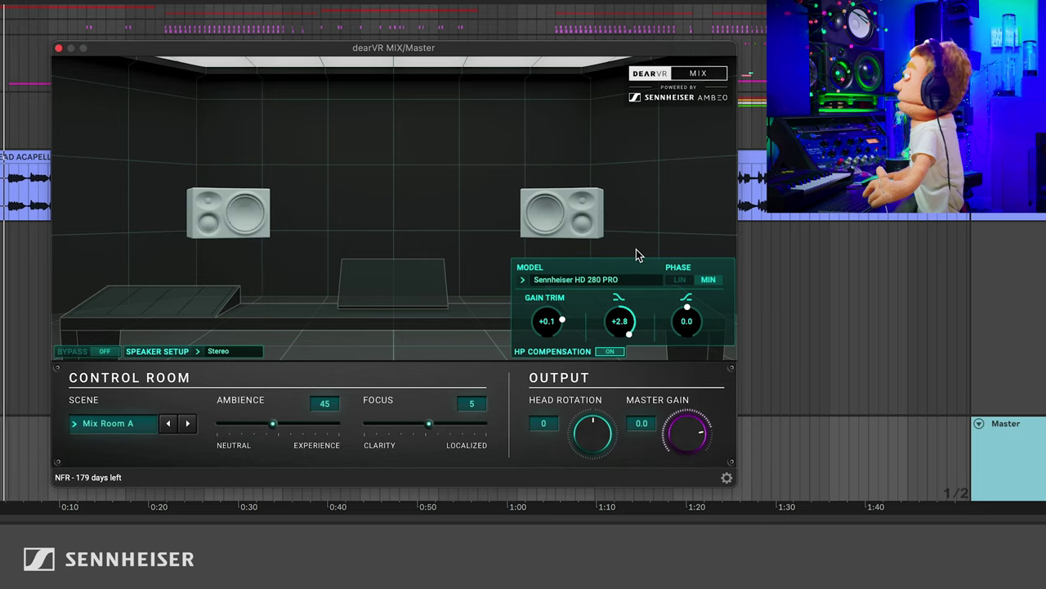
pyautogui.scroll(-3, 625, 292)
pyautogui.scroll(-3, 625, 291)
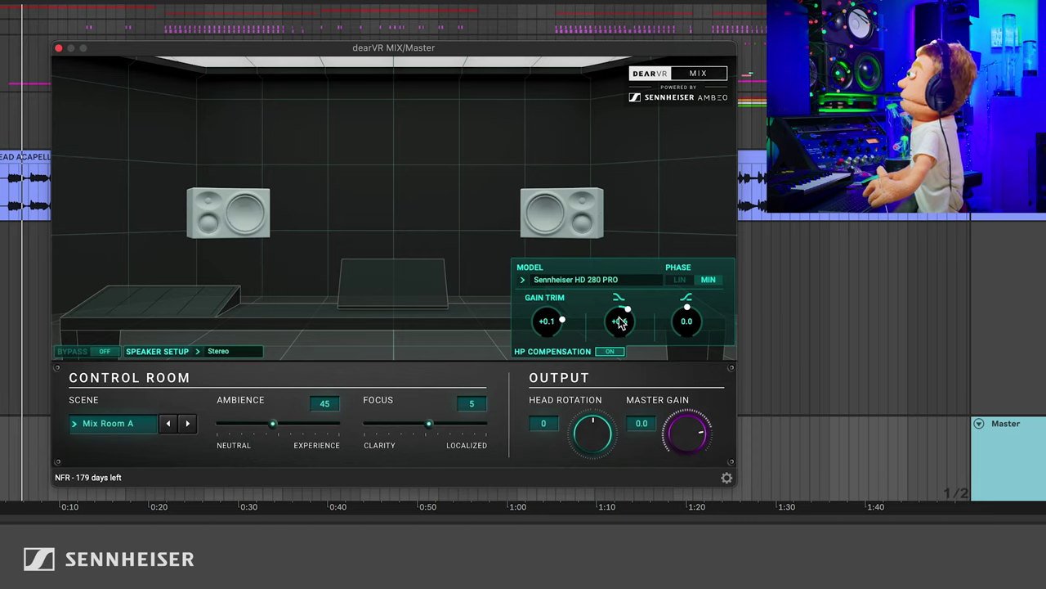
pyautogui.scroll(7, 703, 299)
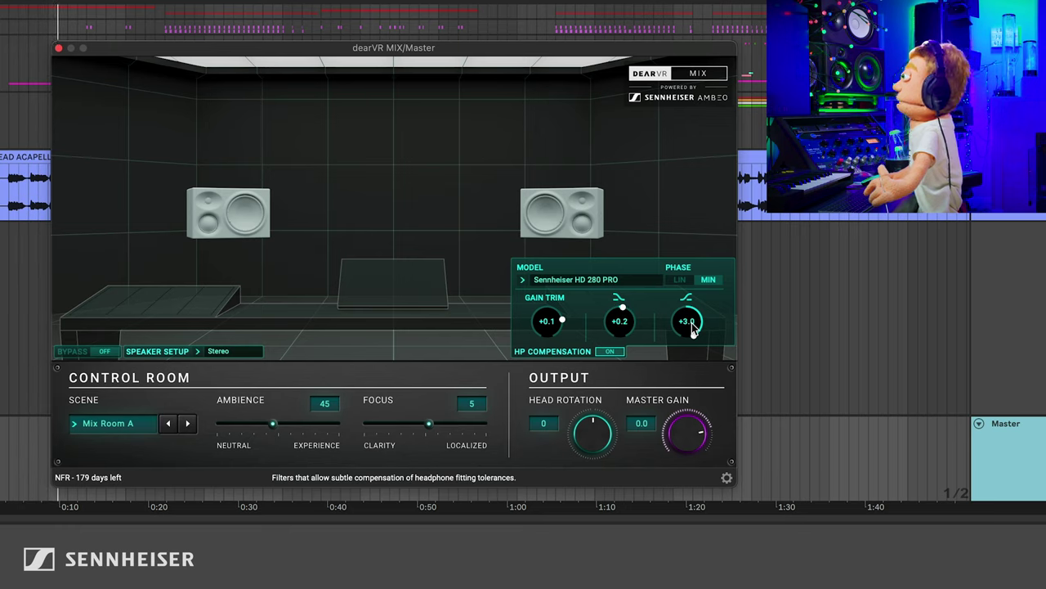
pyautogui.moveTo(692, 322); pyautogui.dragTo(692, 352)
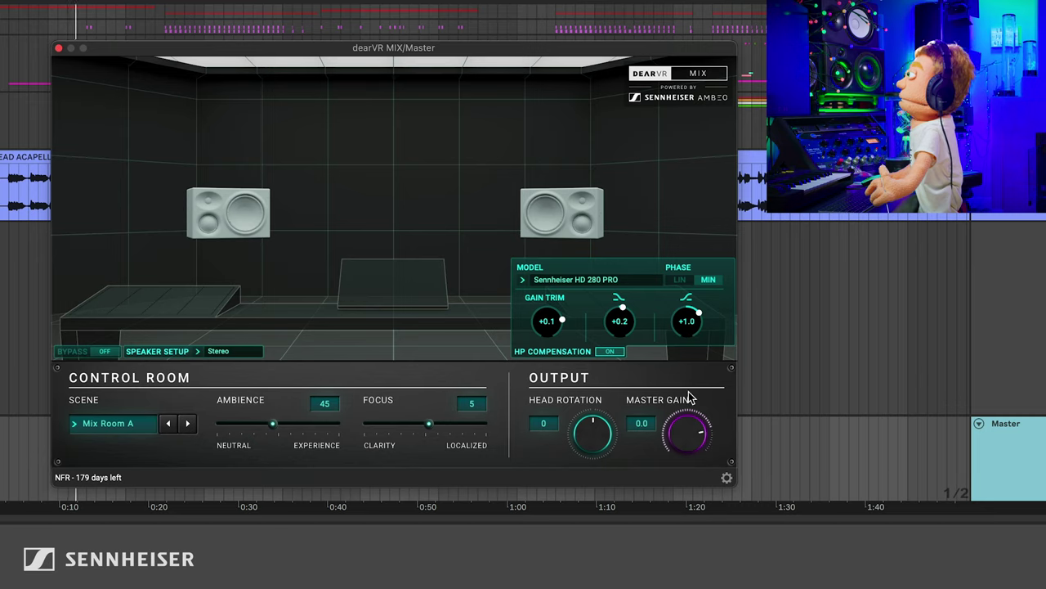
pyautogui.doubleClick(687, 320)
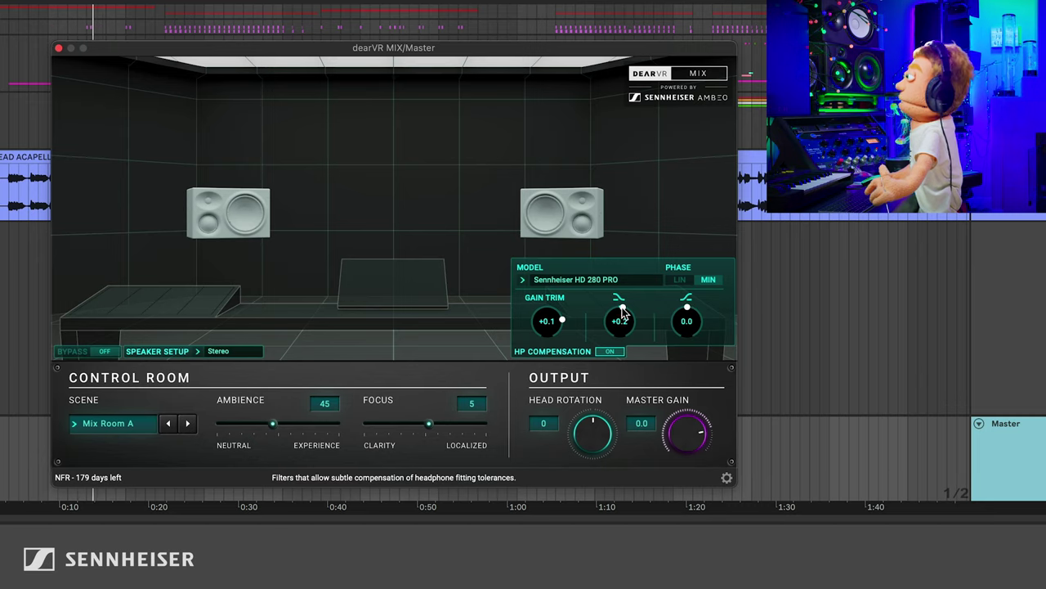
pyautogui.doubleClick(621, 311)
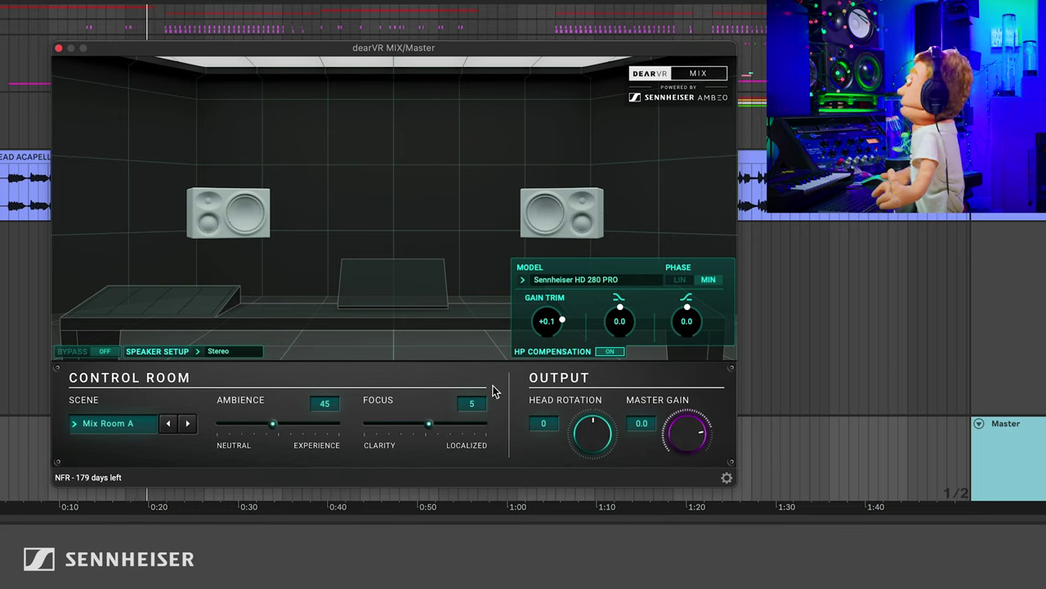
# Toggle headphone compensation off and back on, then choose the Club scene
pyautogui.click(611, 351)
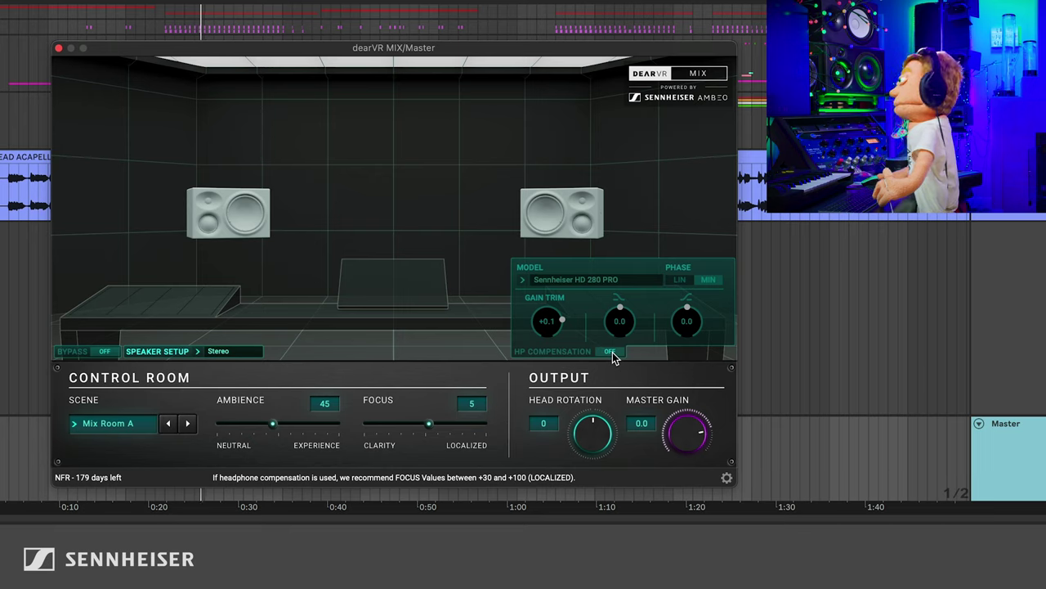
pyautogui.click(611, 353)
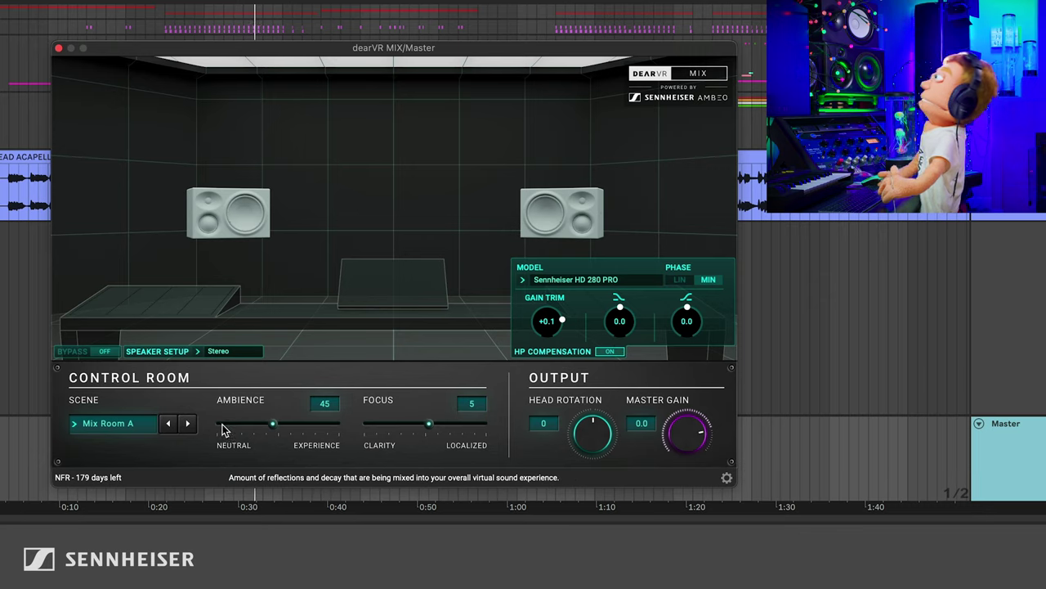
pyautogui.click(129, 430)
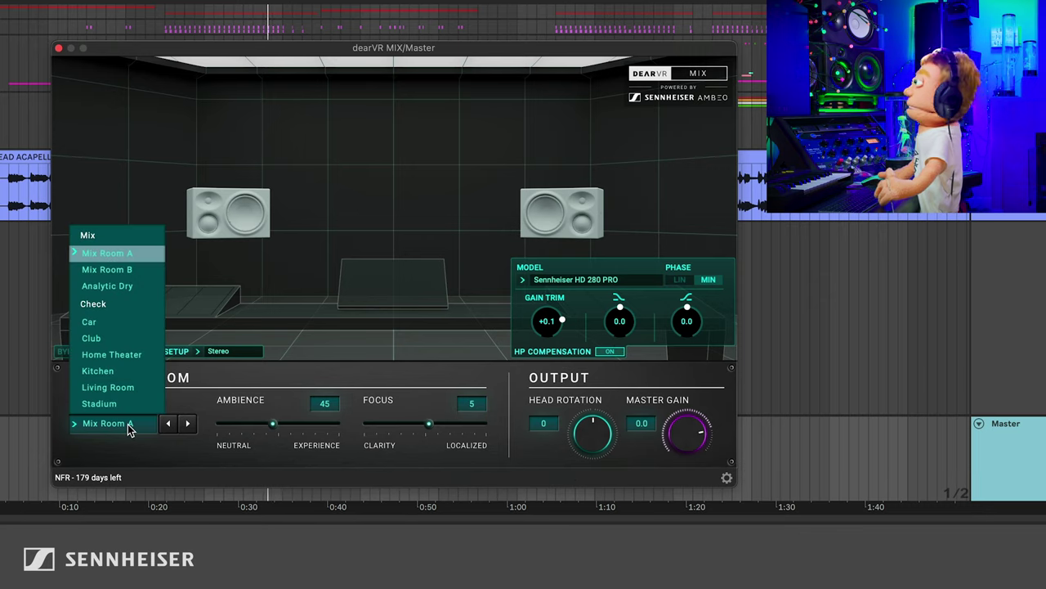
pyautogui.click(117, 344)
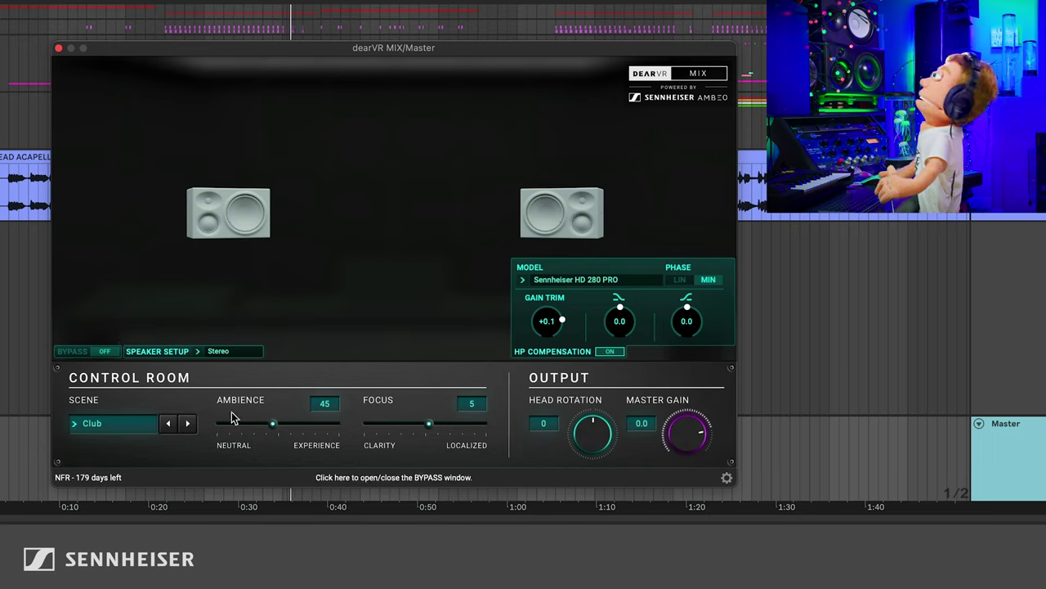
# Set Ambience to 0 and Focus to -100, and return head rotation to 0
pyautogui.moveTo(272, 424); pyautogui.dragTo(210, 428)
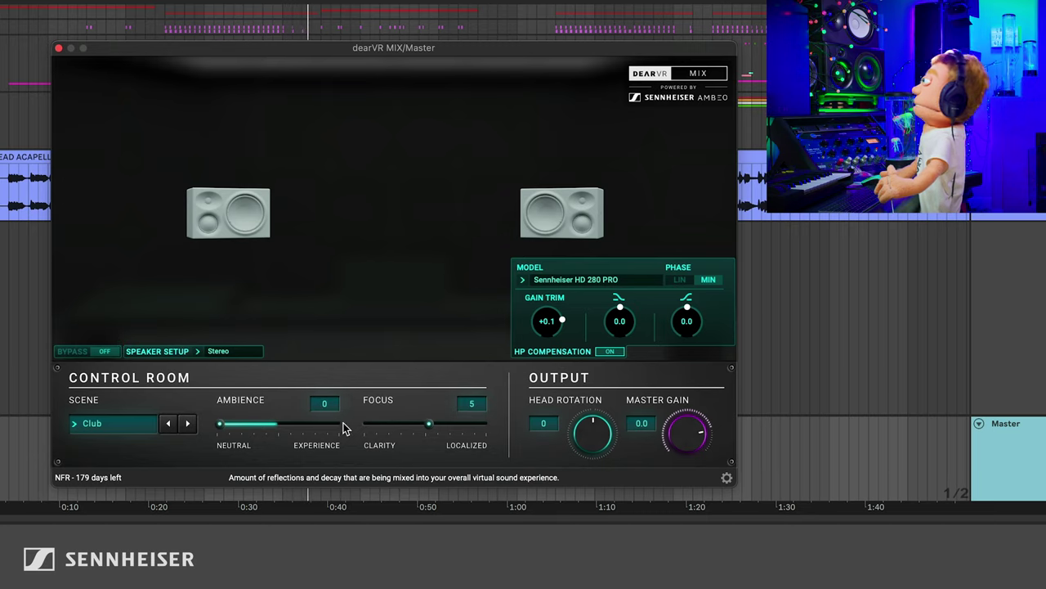
pyautogui.moveTo(381, 432); pyautogui.dragTo(352, 430)
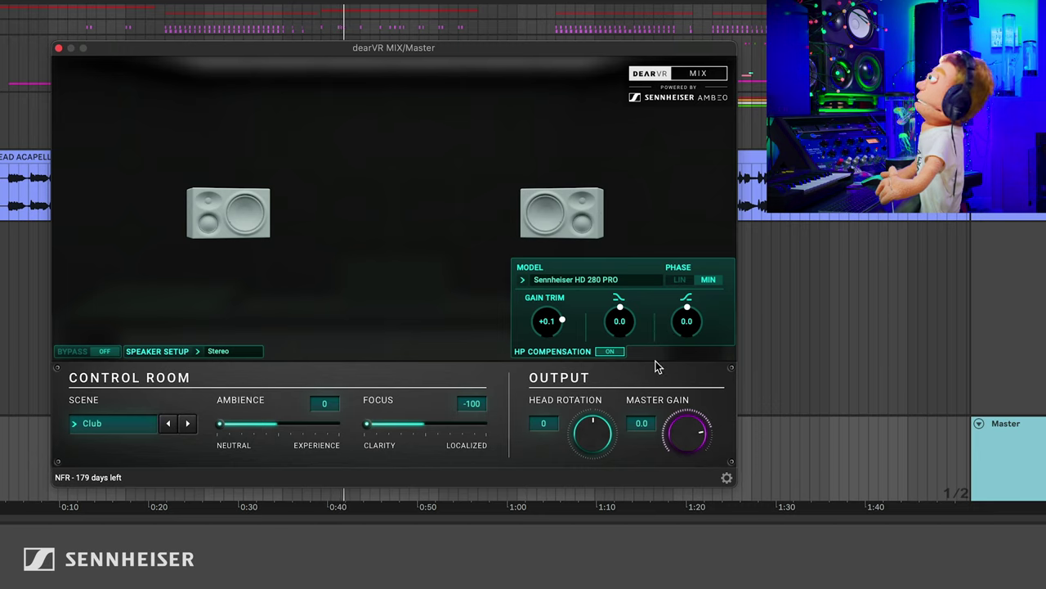
pyautogui.moveTo(603, 430)
pyautogui.mouseDown()
pyautogui.moveTo(586, 463)
pyautogui.moveTo(610, 393)
pyautogui.moveTo(594, 436)
pyautogui.mouseUp()
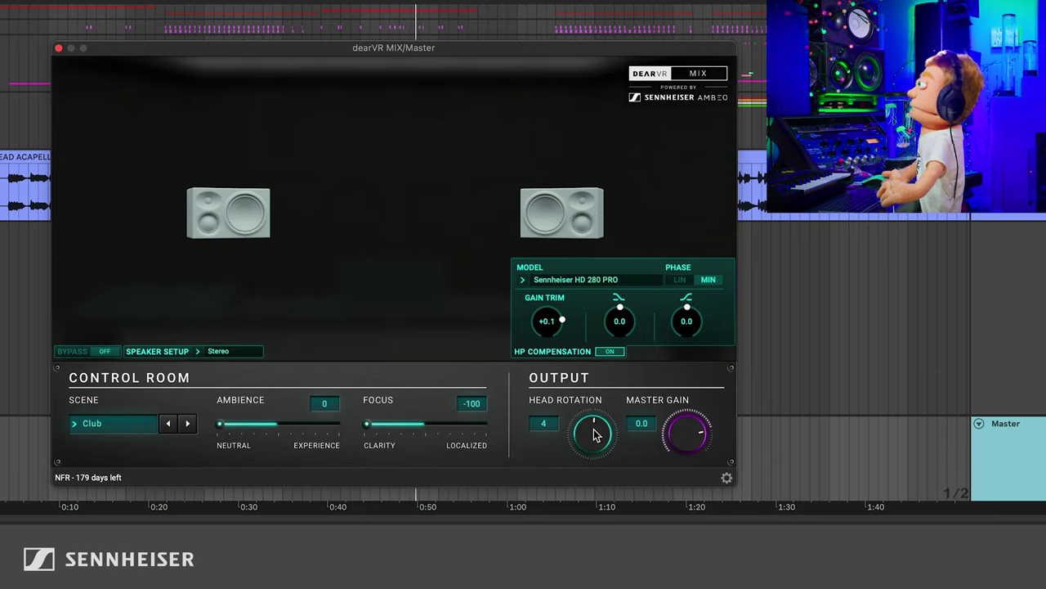
pyautogui.moveTo(594, 433); pyautogui.dragTo(594, 431)
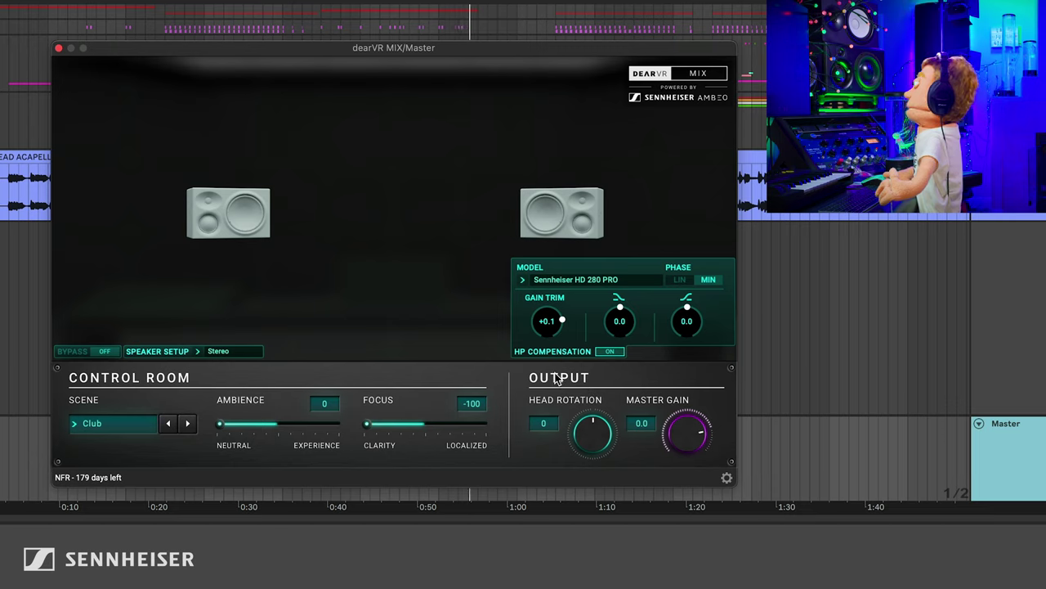
# Switch the dearVR MIX scene from Club to Car
pyautogui.click(129, 429)
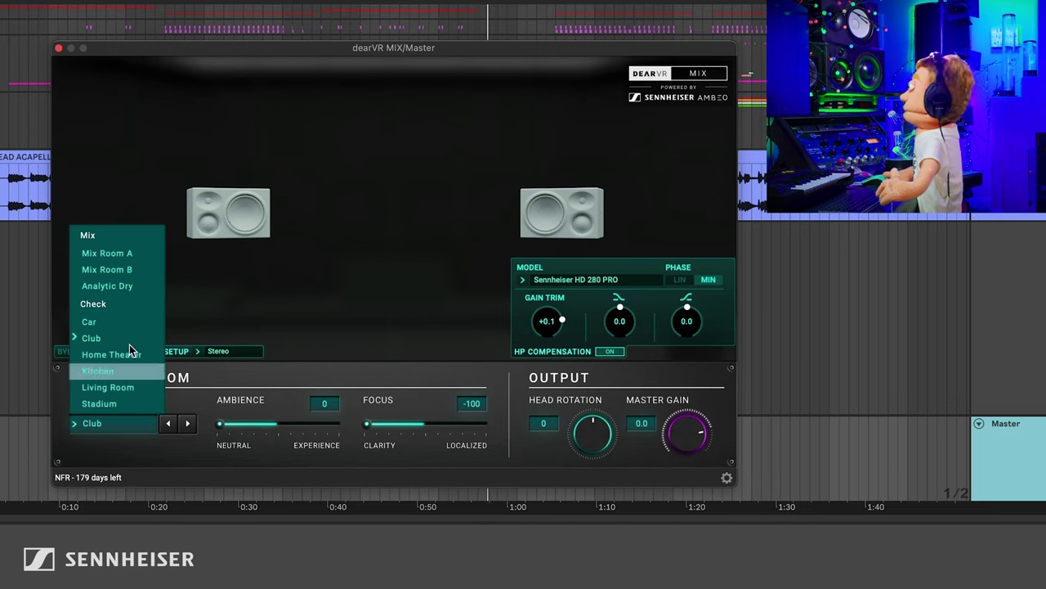
pyautogui.click(125, 322)
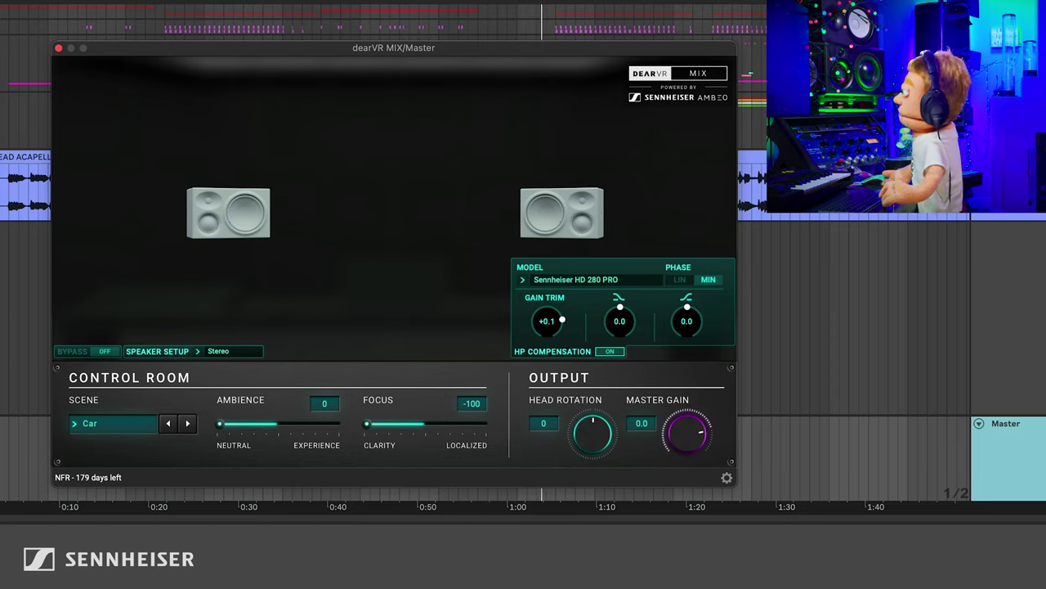
pyautogui.click(38, 480)
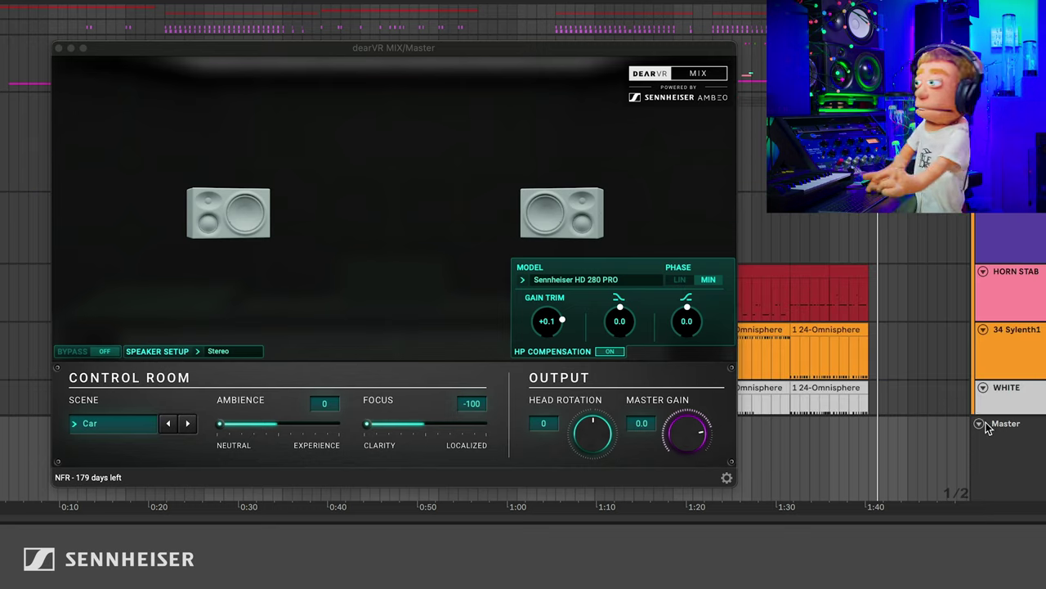
# Solo the 34 Sylenth1 track and play it from the Omnisphere clip
pyautogui.click(989, 425)
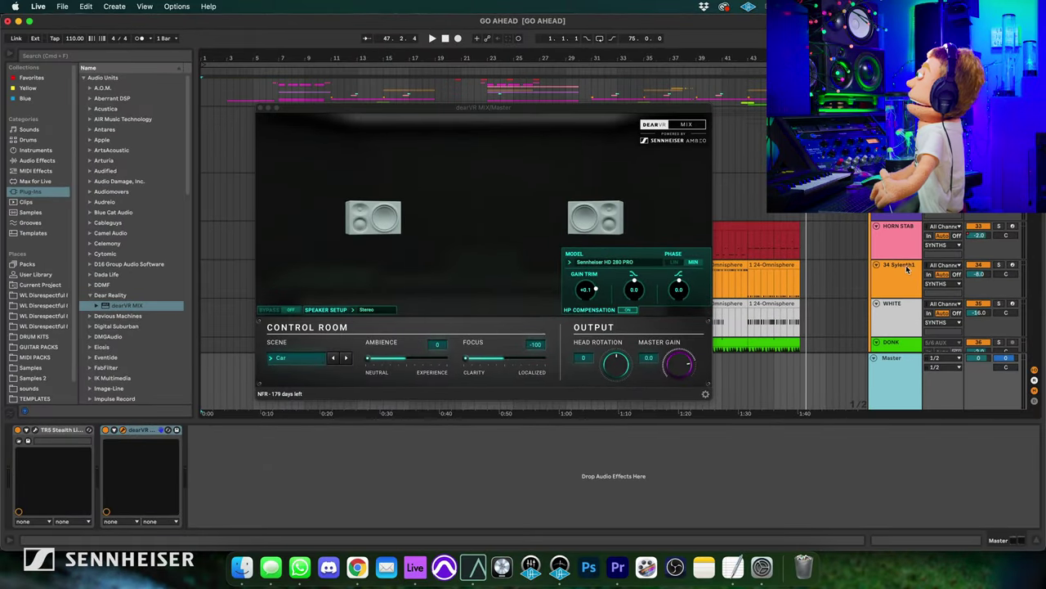
pyautogui.click(906, 268)
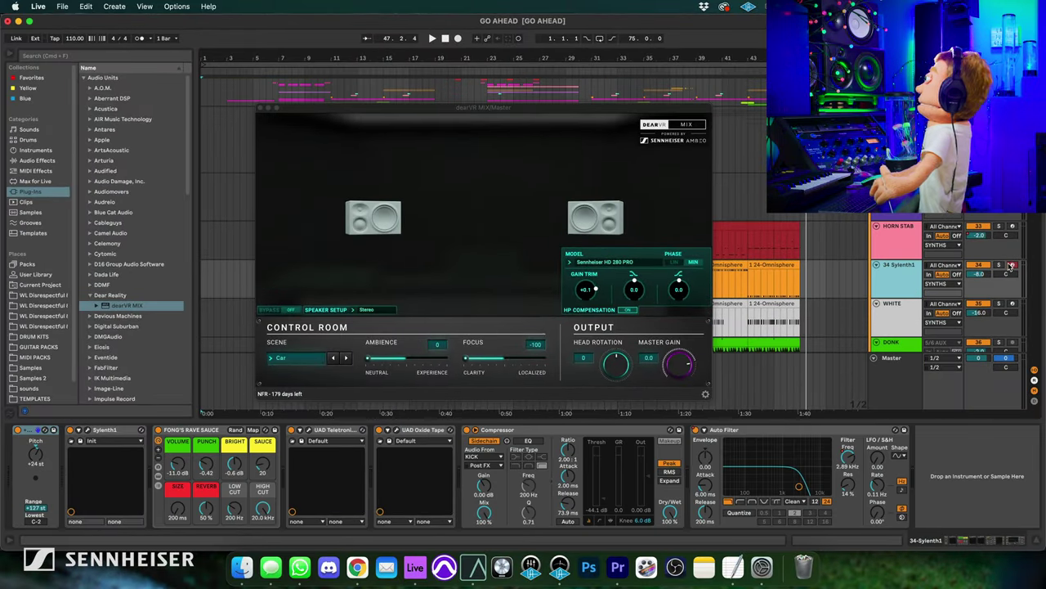
pyautogui.click(999, 265)
pyautogui.click(728, 266)
pyautogui.press('space')
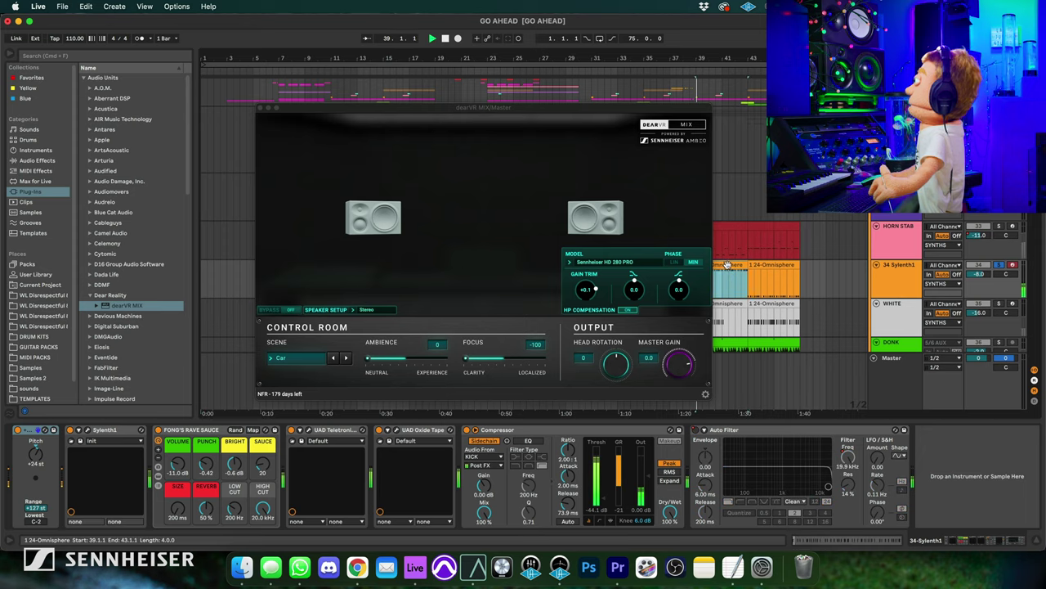
# Unsolo 34 Sylenth1 and show its device chain ending in dearVR MIX
pyautogui.click(998, 265)
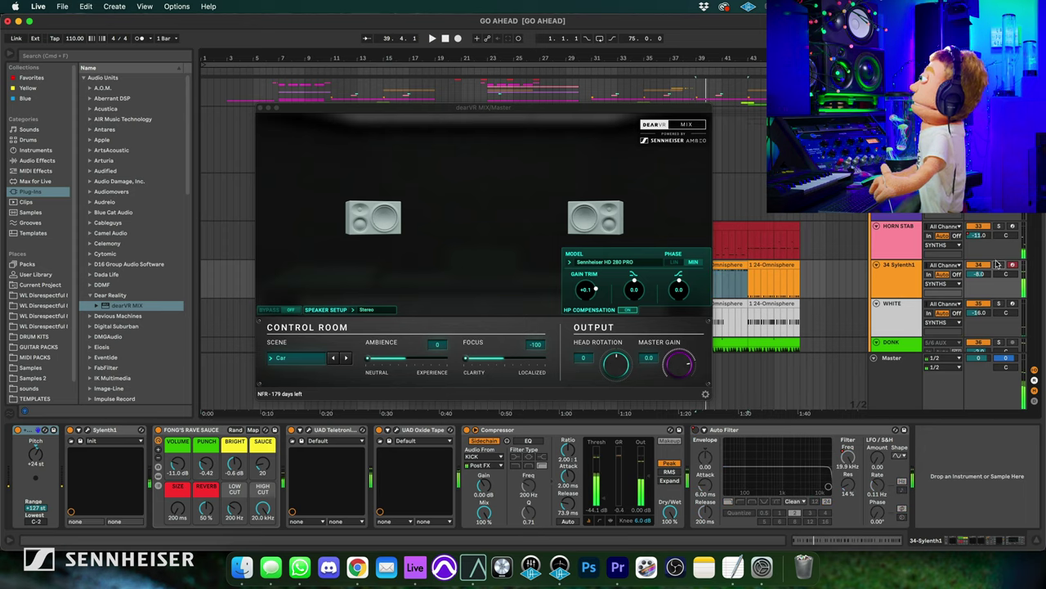
pyautogui.click(897, 377)
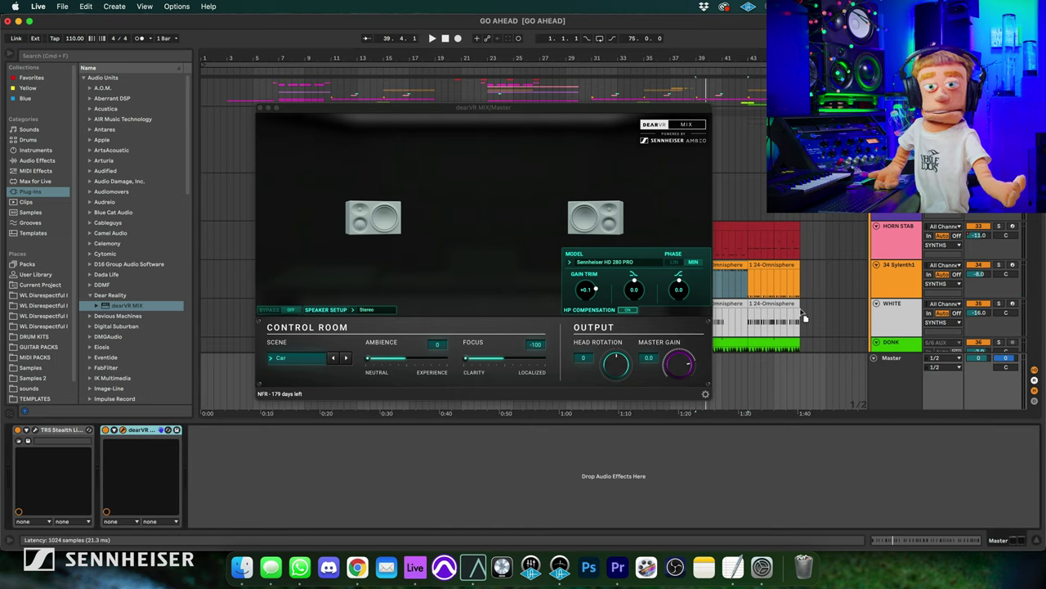
pyautogui.click(891, 269)
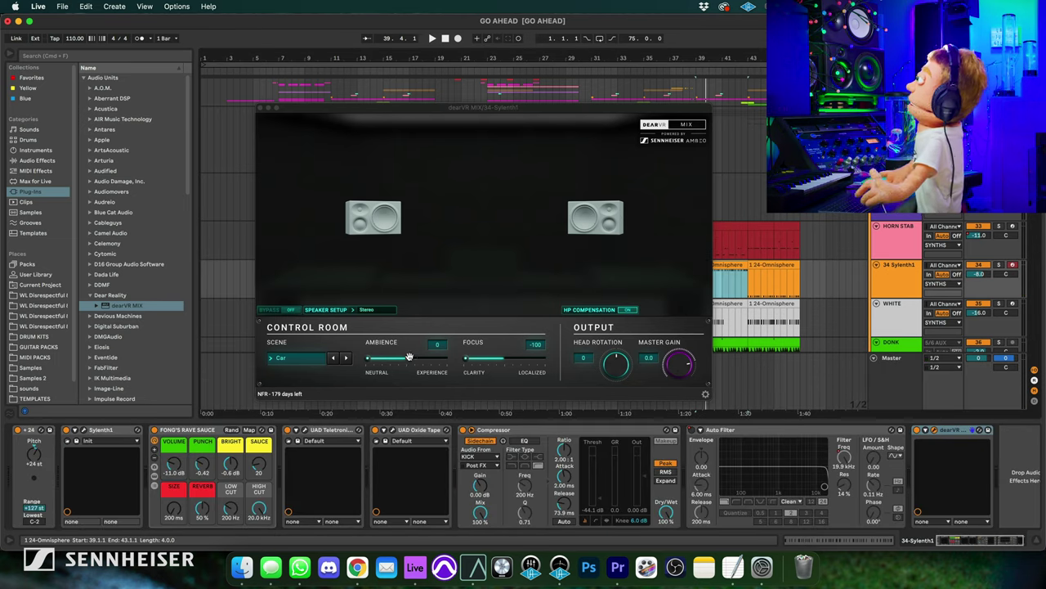
# Set the Sylenth1 dearVR MIX instance to the Club scene and audition ambience levels
pyautogui.moveTo(409, 357); pyautogui.dragTo(393, 366)
pyautogui.click(296, 357)
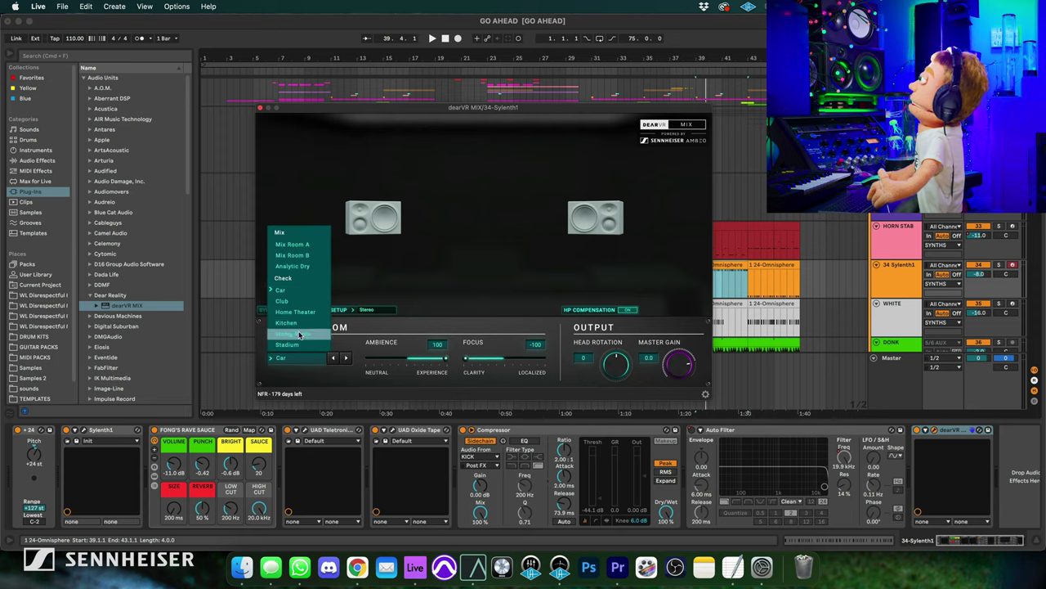
pyautogui.click(300, 302)
pyautogui.press('space')
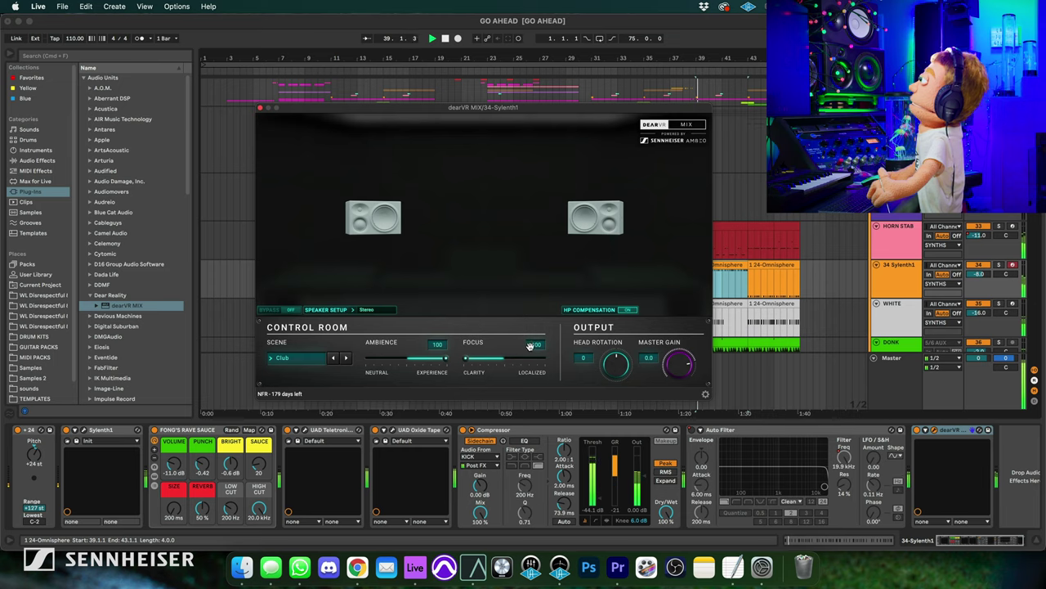
pyautogui.moveTo(406, 348); pyautogui.dragTo(396, 349)
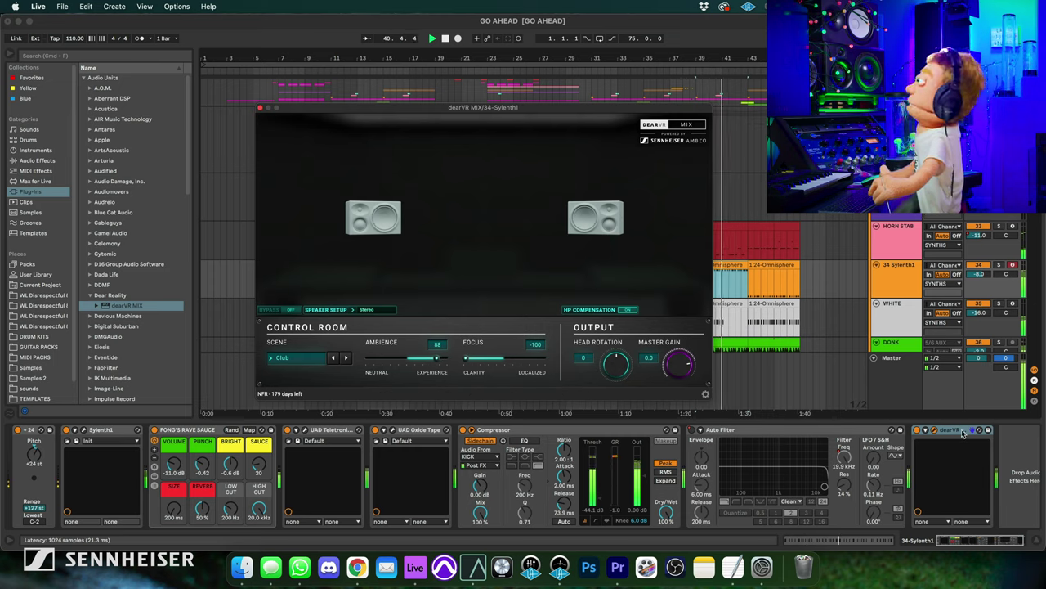
# Move dearVR MIX to right after UAD Oxide Tape and set Ambience to 99
pyautogui.click(924, 429)
pyautogui.moveTo(513, 473); pyautogui.dragTo(465, 431)
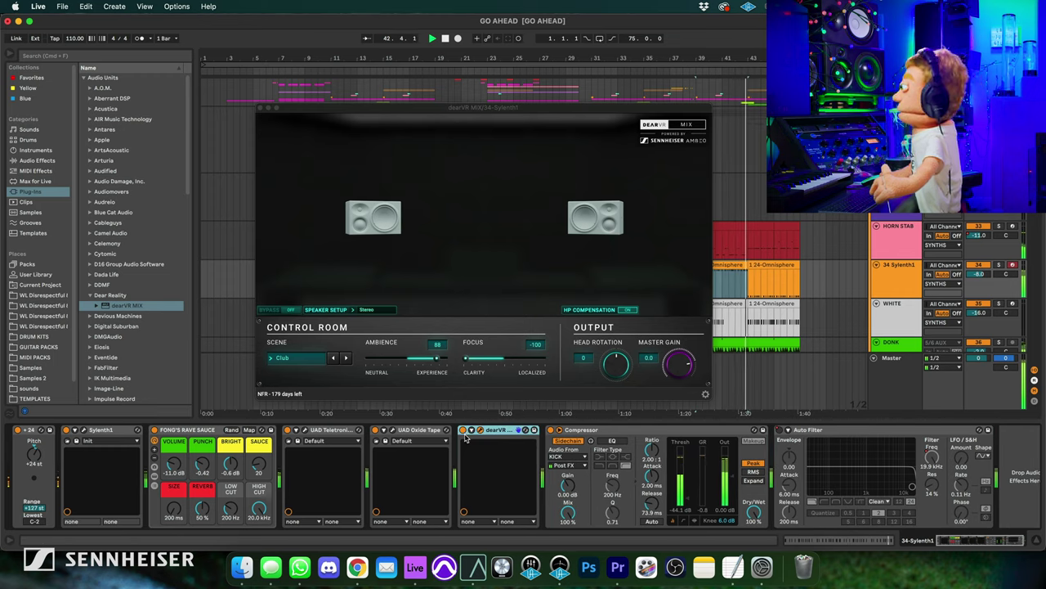
pyautogui.click(446, 360)
pyautogui.moveTo(445, 360); pyautogui.dragTo(443, 361)
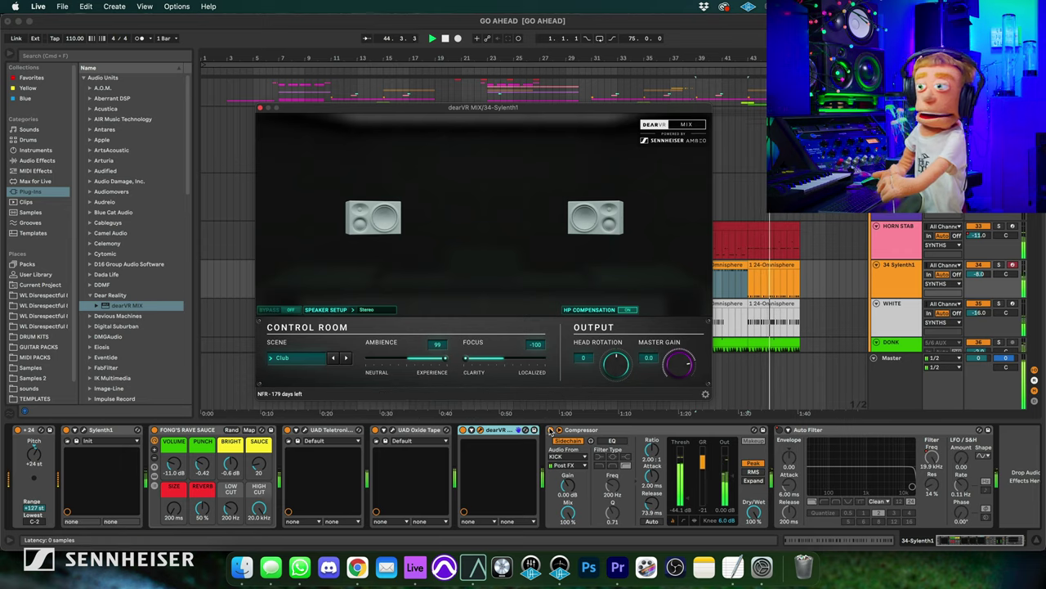
pyautogui.click(551, 430)
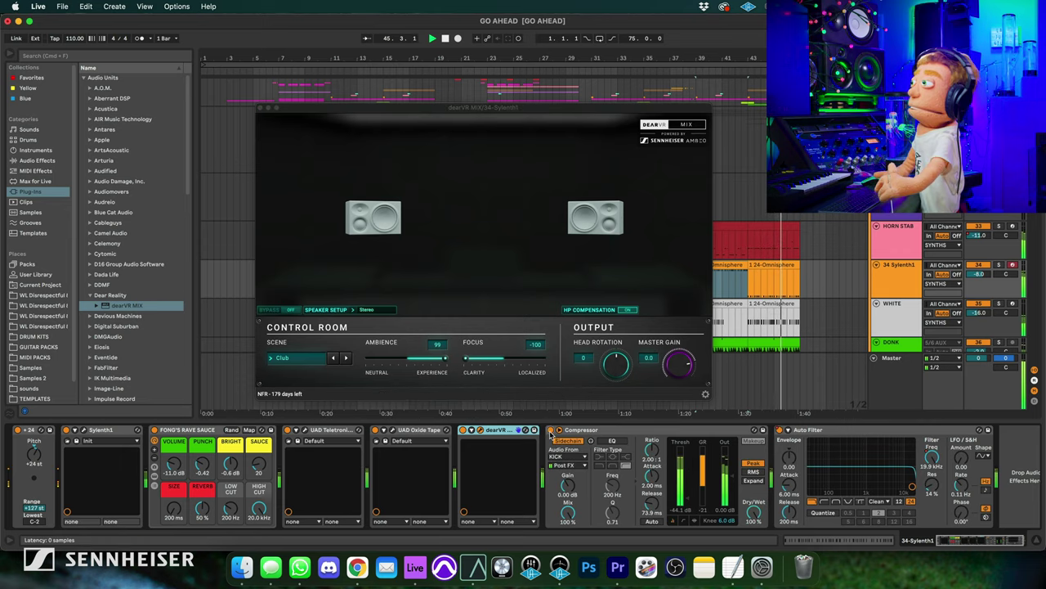